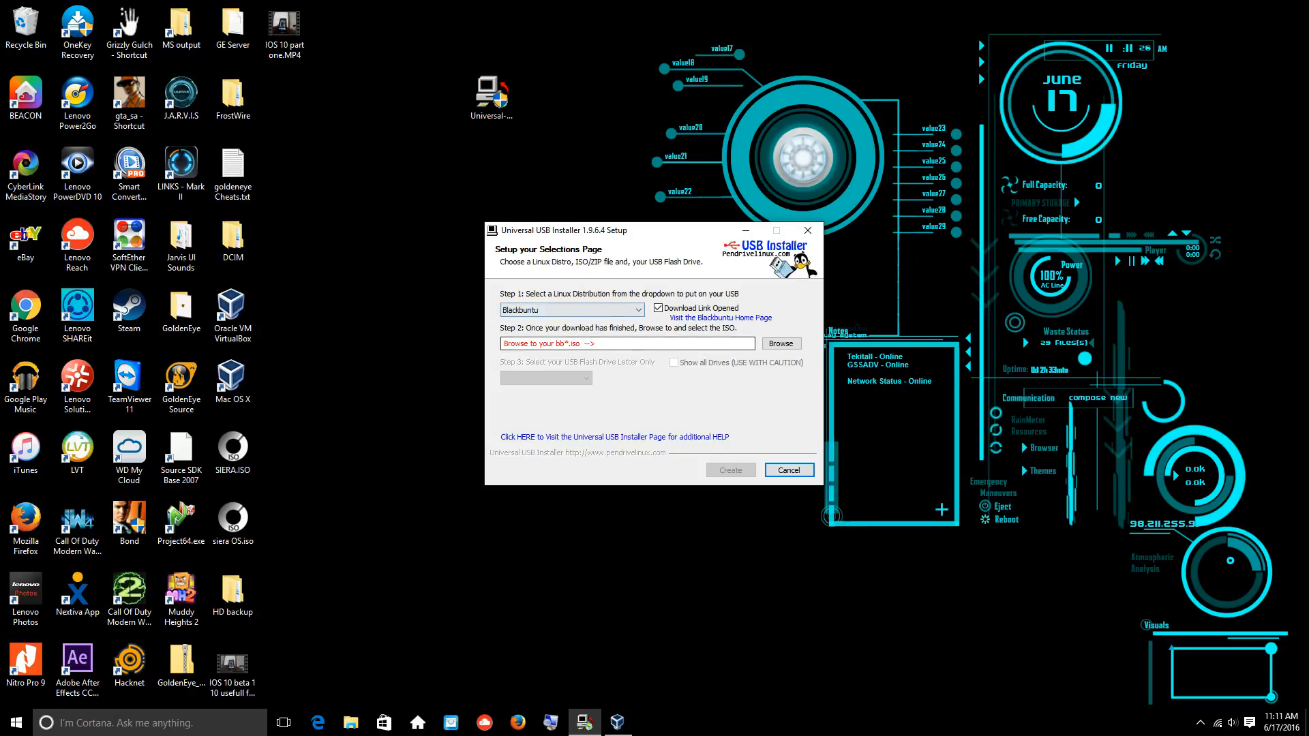
{"action": "left_click", "coordinate": [600, 310]}
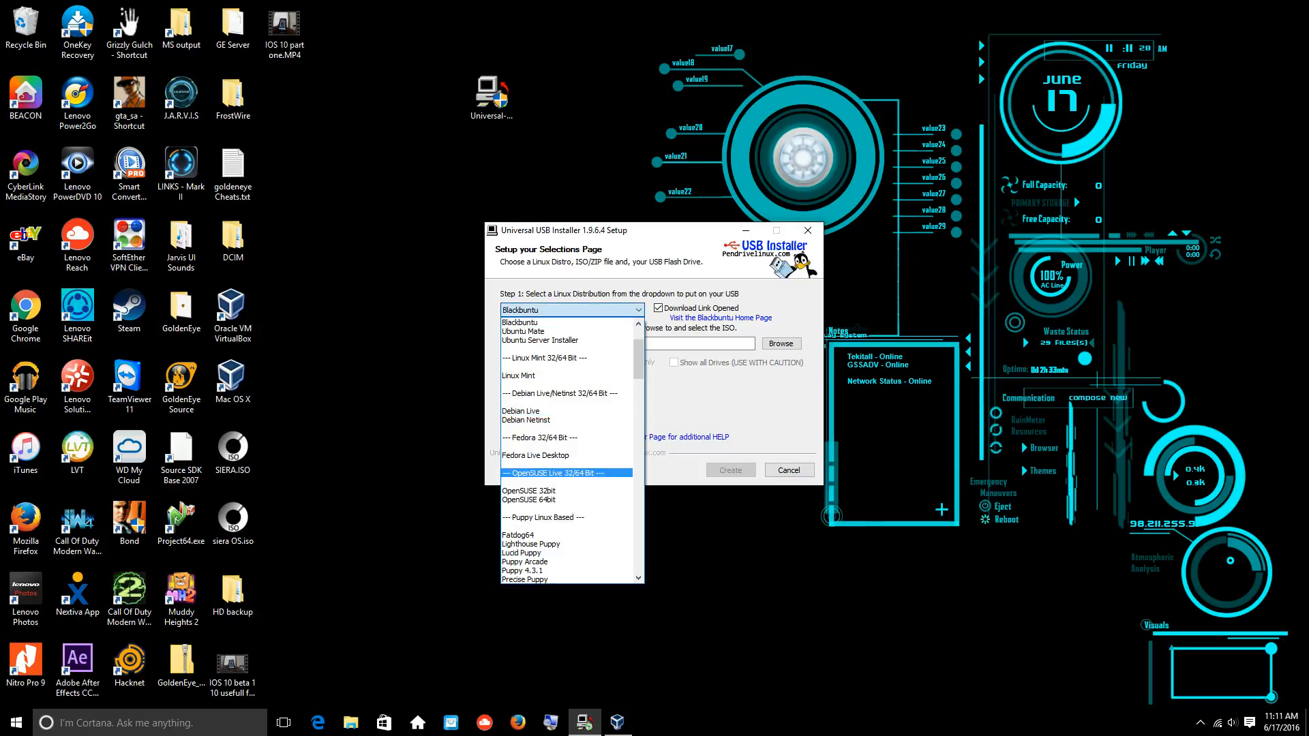
{"action": "scroll", "coordinate": [566, 450], "scroll_direction": "down", "scroll_amount": 16}
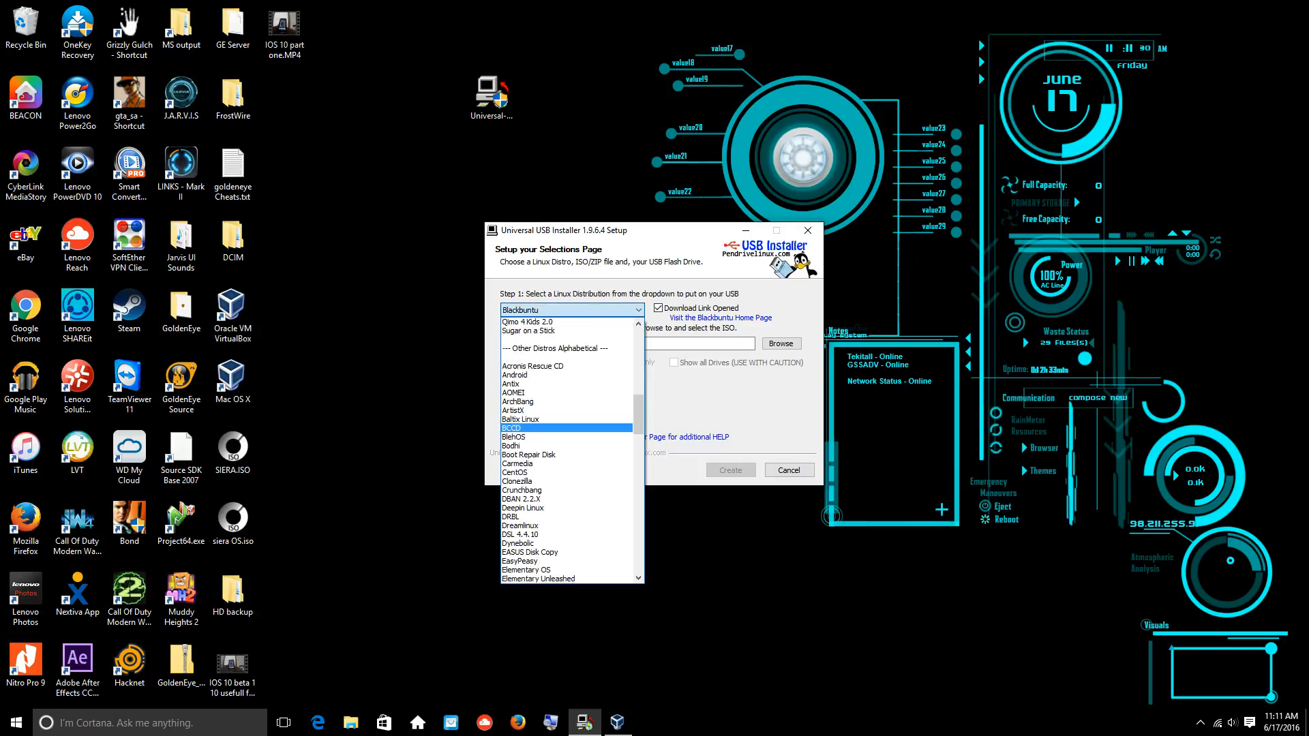
{"action": "scroll", "coordinate": [566, 443], "scroll_direction": "down", "scroll_amount": 20}
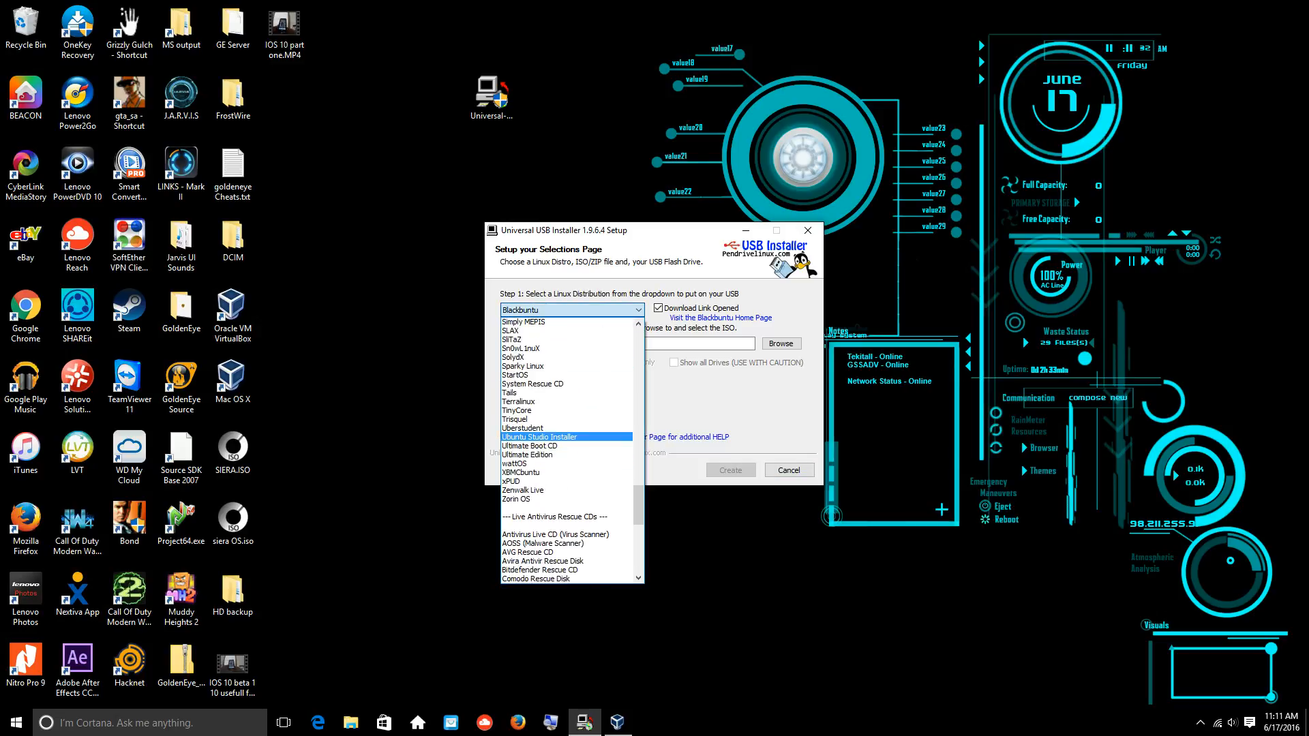
{"action": "scroll", "coordinate": [566, 444], "scroll_direction": "down", "scroll_amount": 5}
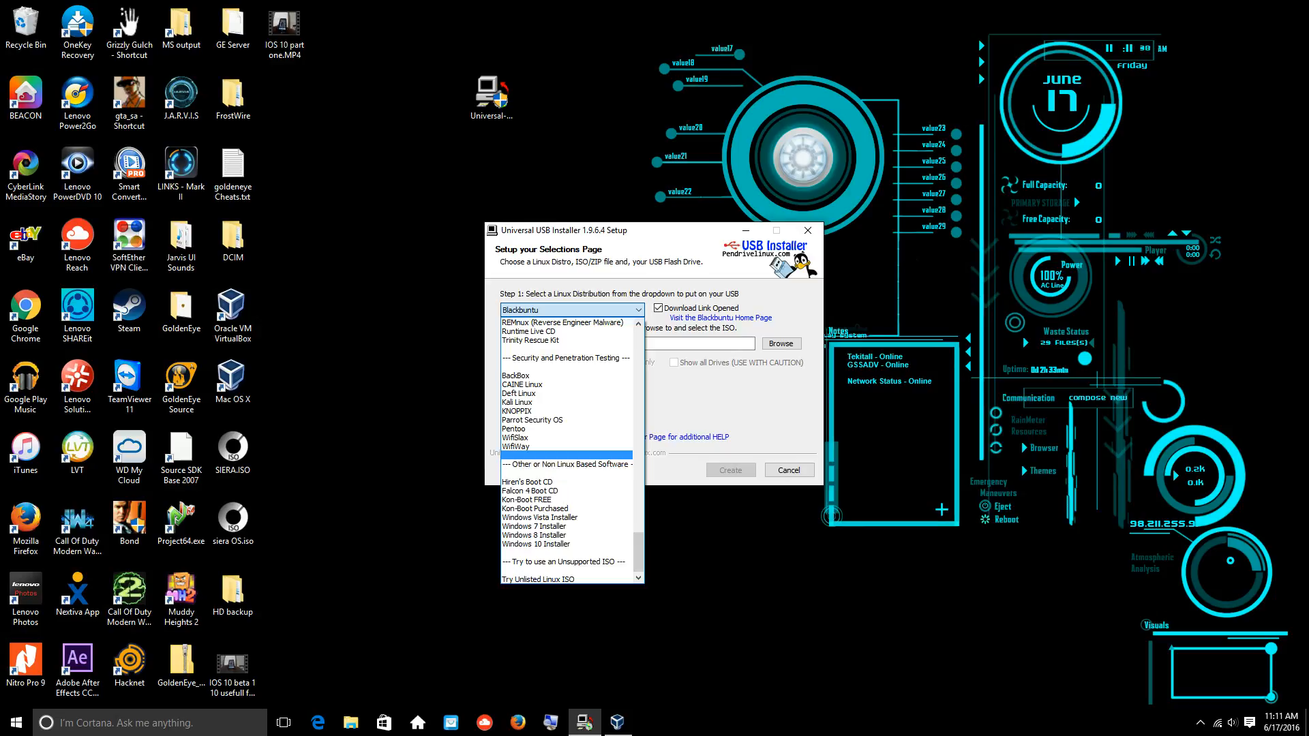
{"action": "left_click", "coordinate": [516, 448]}
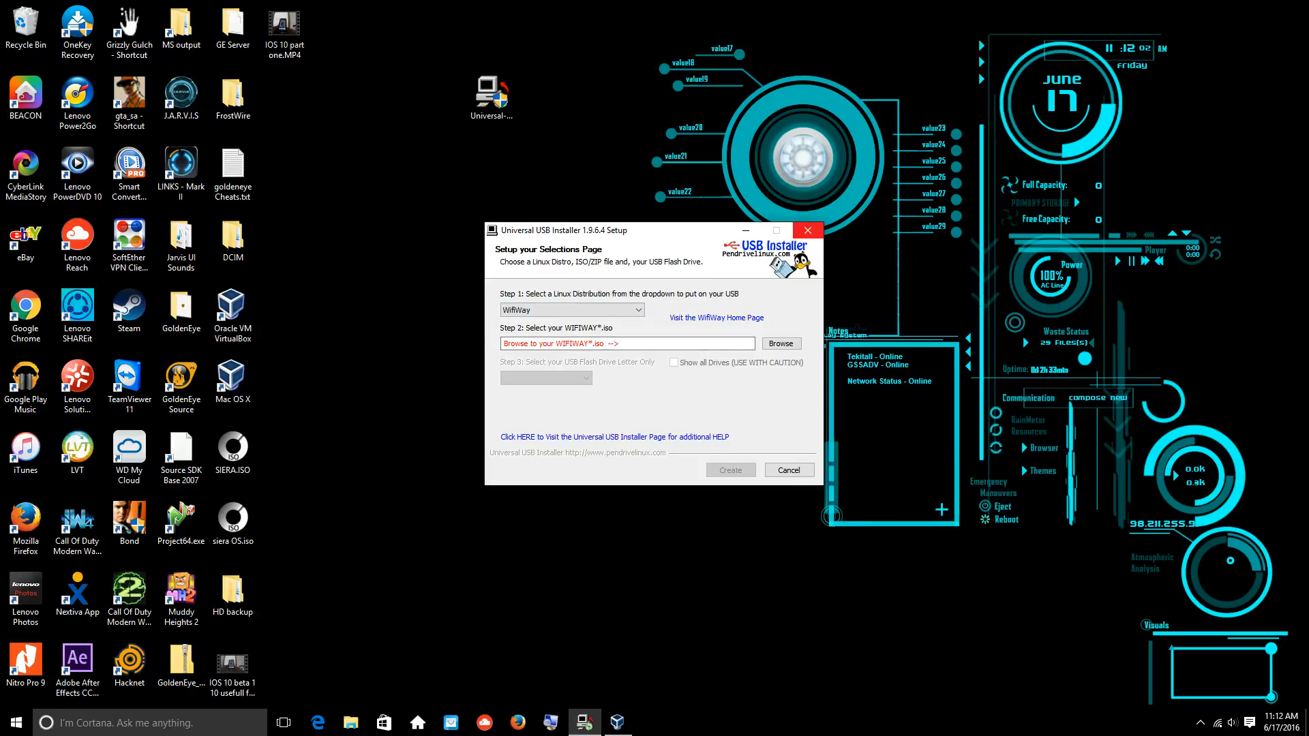
{"action": "left_click", "coordinate": [808, 230]}
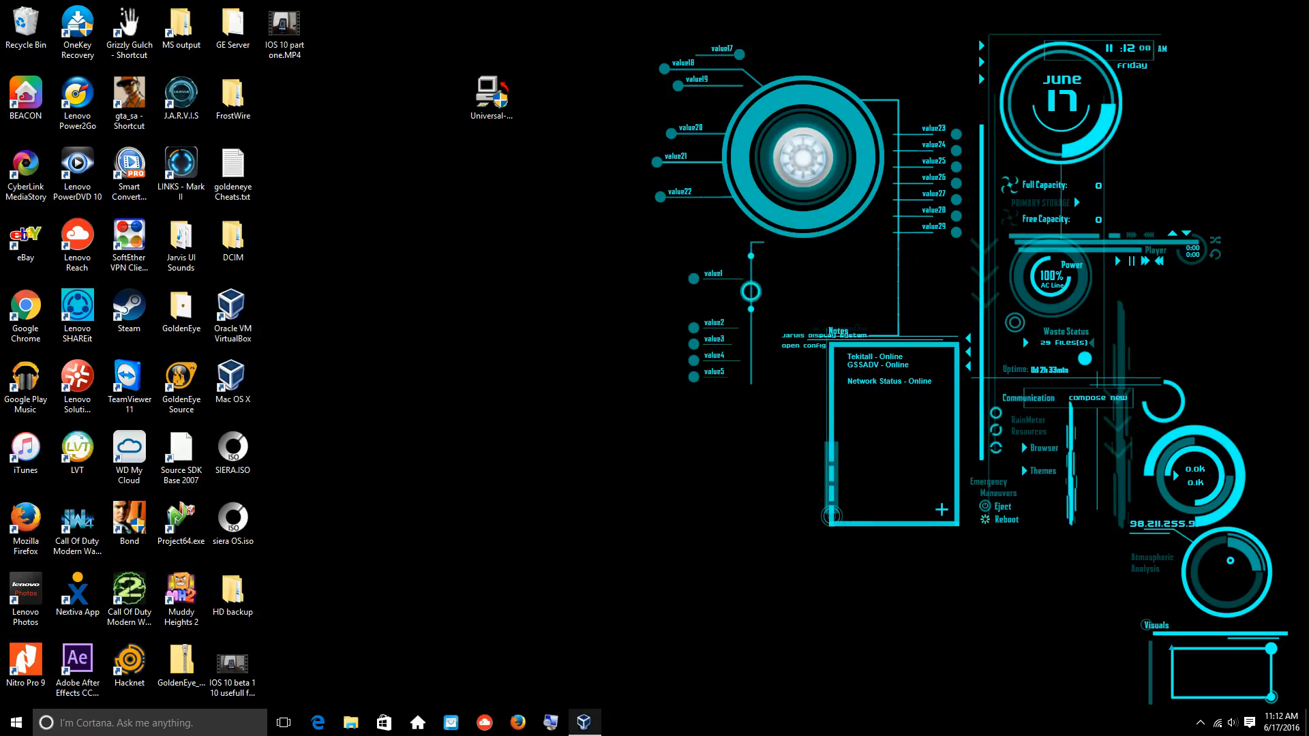
Step: Switch to VirtualBox and set up a new Linux virtual machine named BlackBuntu, version Ubuntu (64-bit), with 1024 MB of memory
{"action": "left_click", "coordinate": [584, 722]}
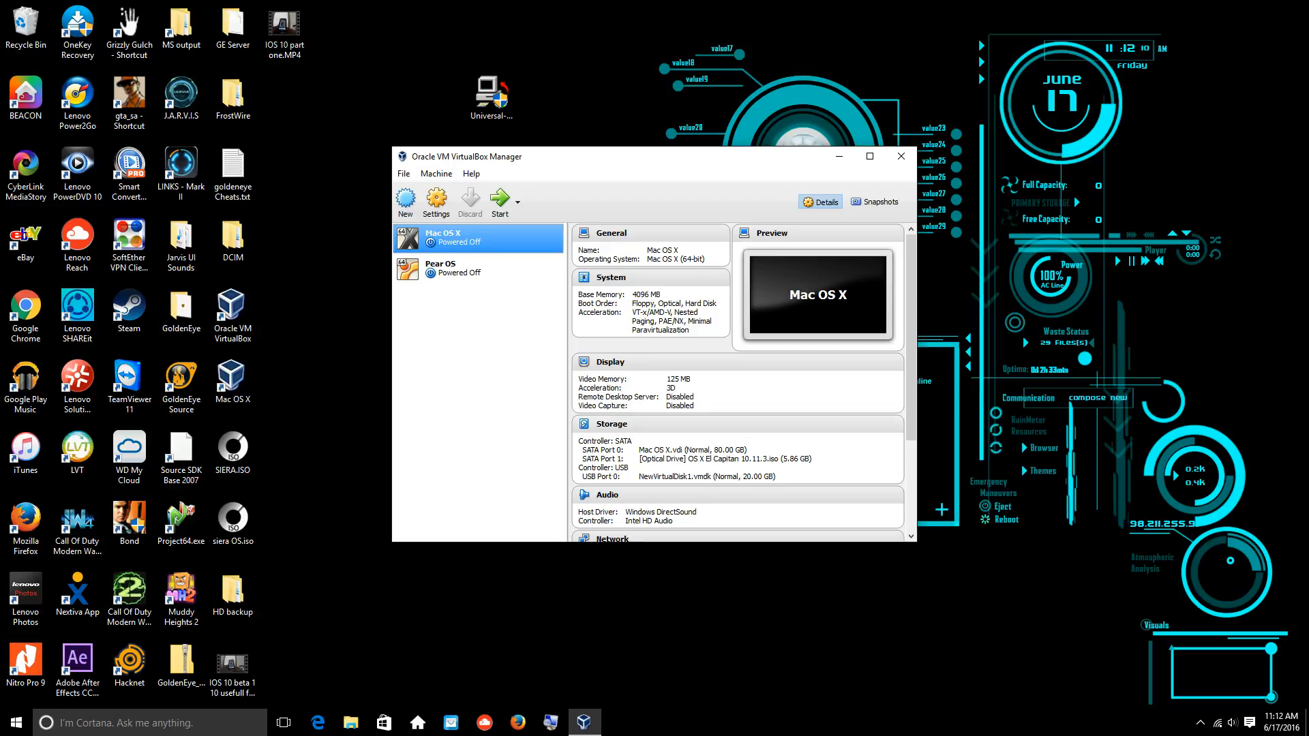
{"action": "left_click", "coordinate": [478, 270]}
{"action": "left_click", "coordinate": [477, 238]}
{"action": "left_click", "coordinate": [405, 202]}
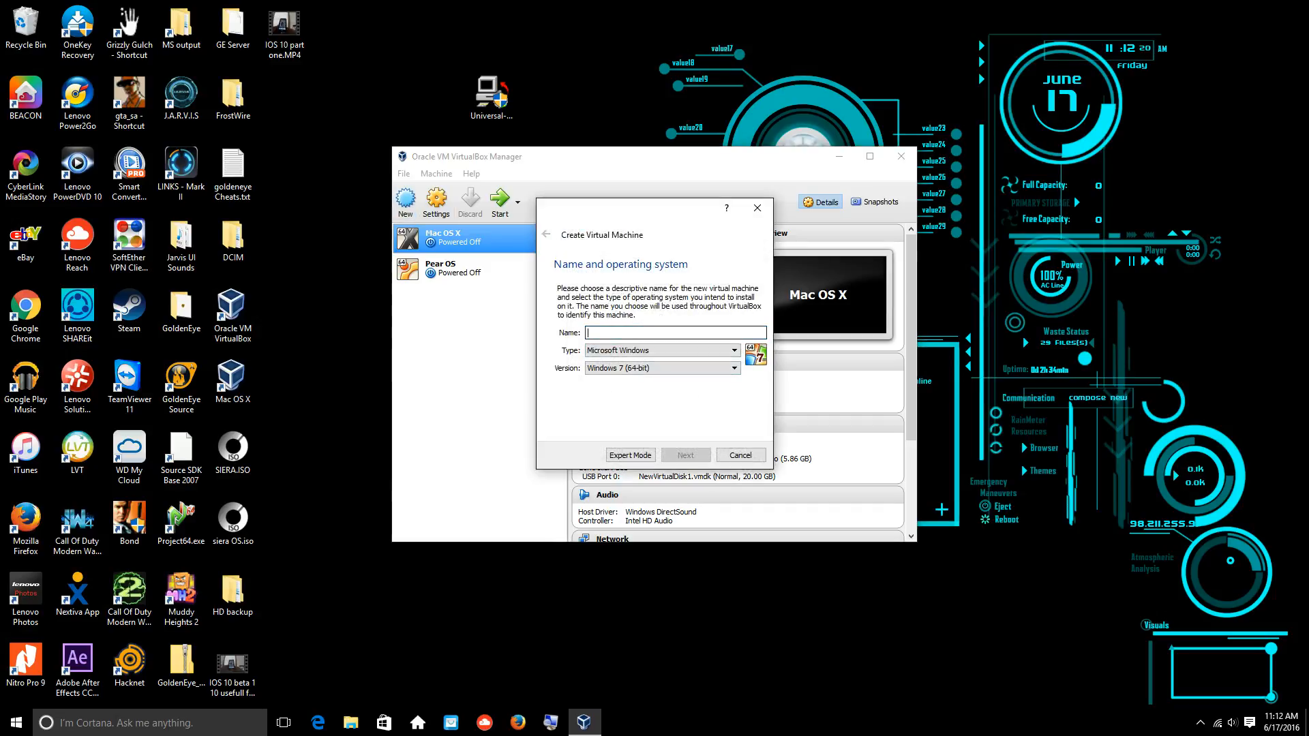
{"action": "type", "text": "BlackBuntu"}
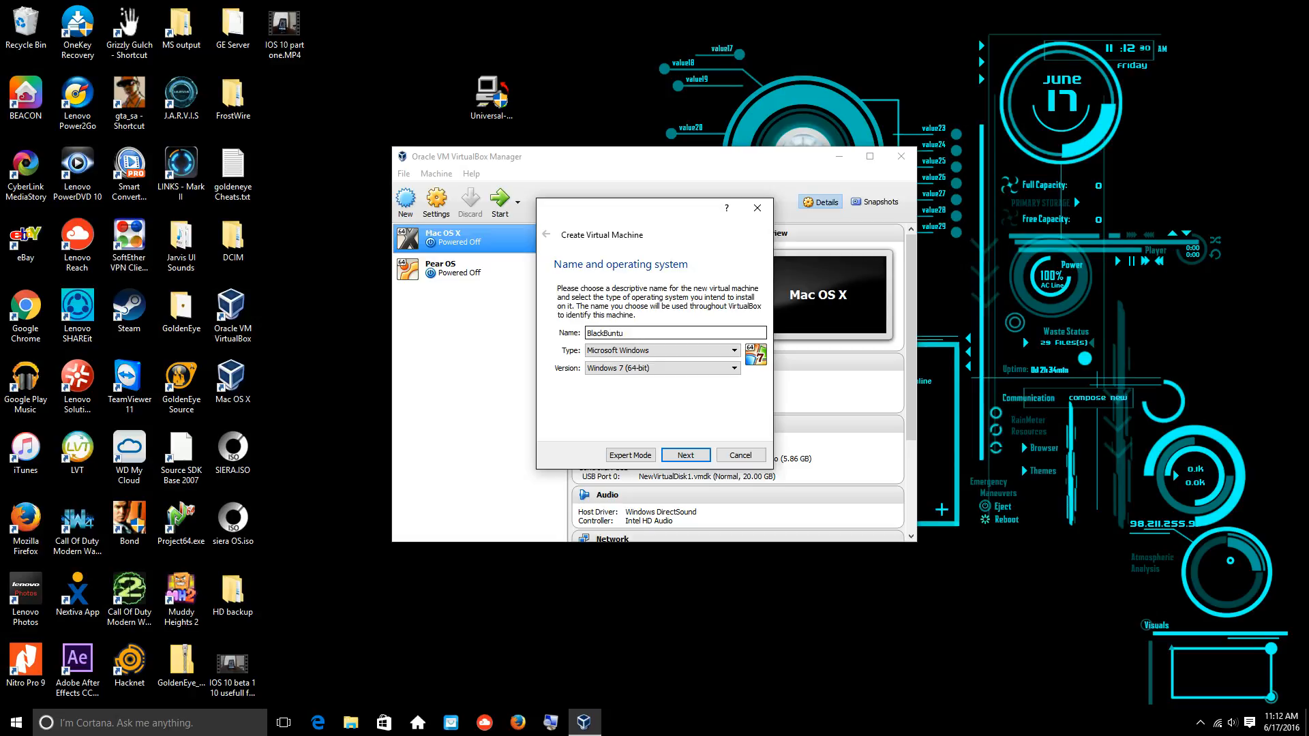
{"action": "left_click", "coordinate": [662, 350]}
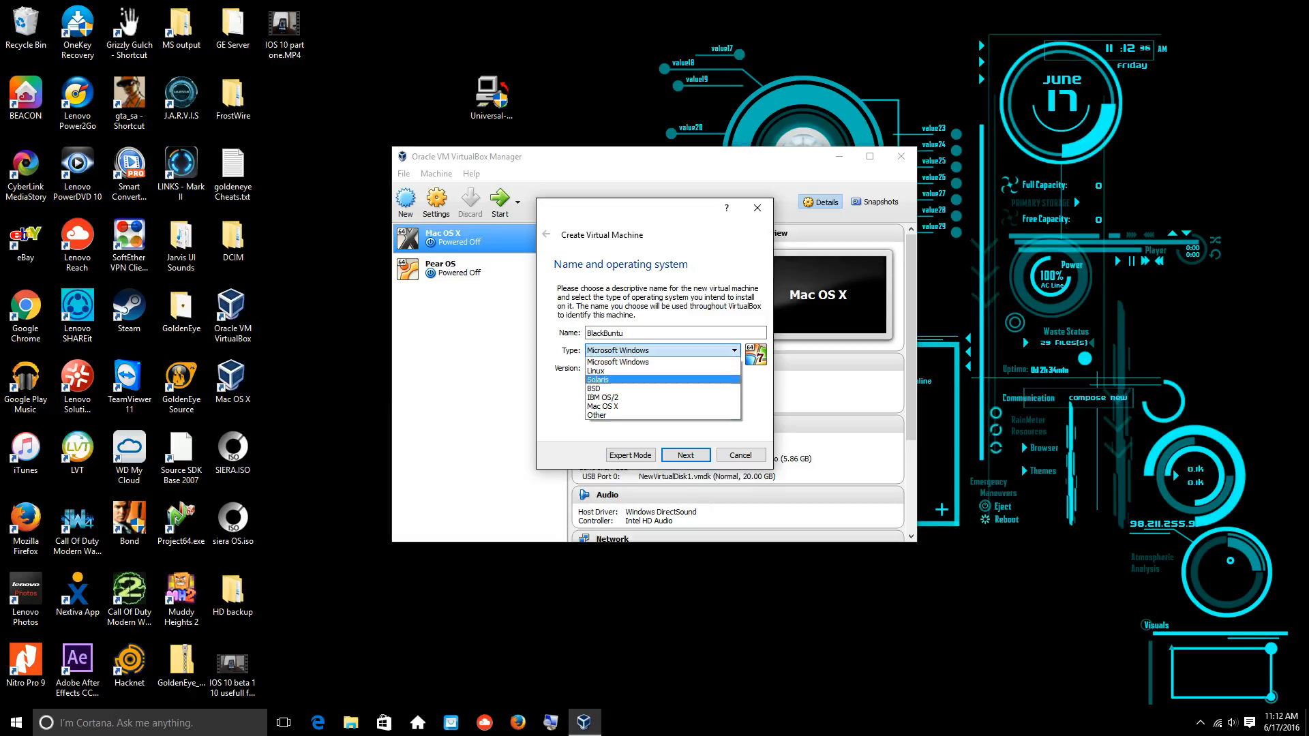
{"action": "left_click", "coordinate": [662, 371]}
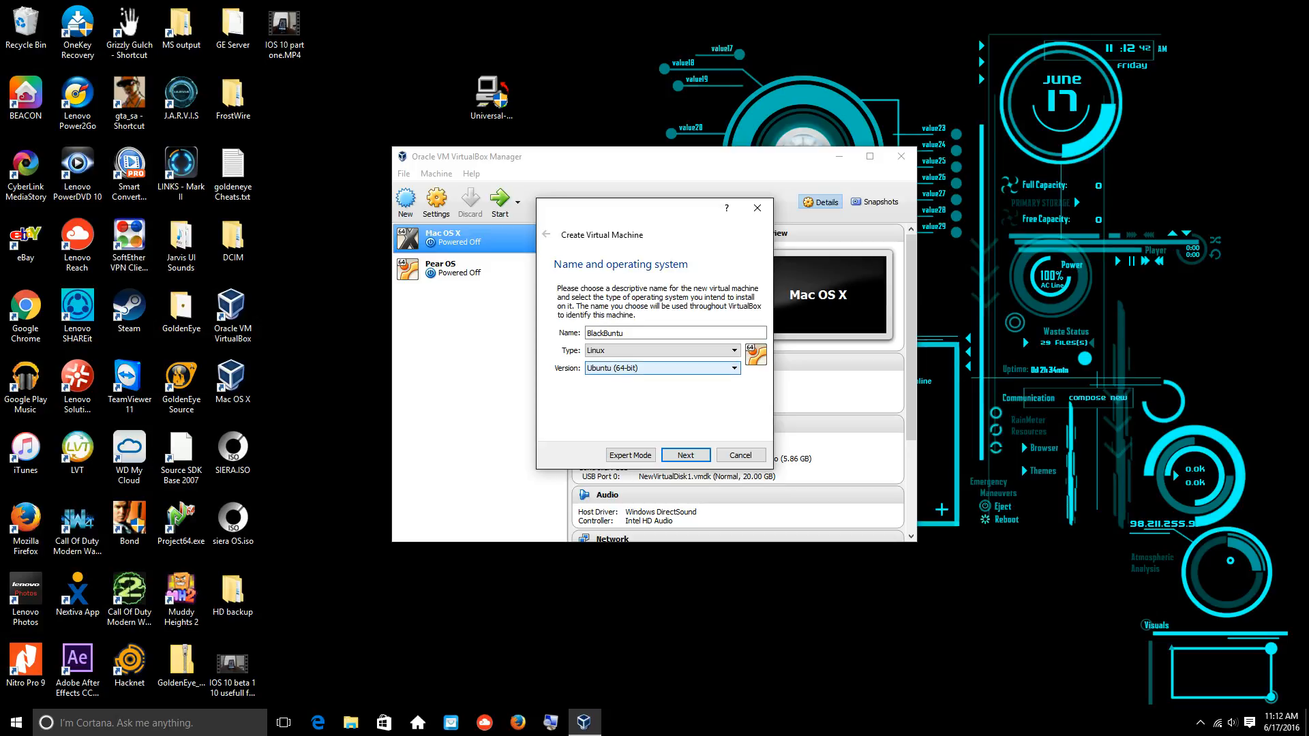
{"action": "key", "text": "Return"}
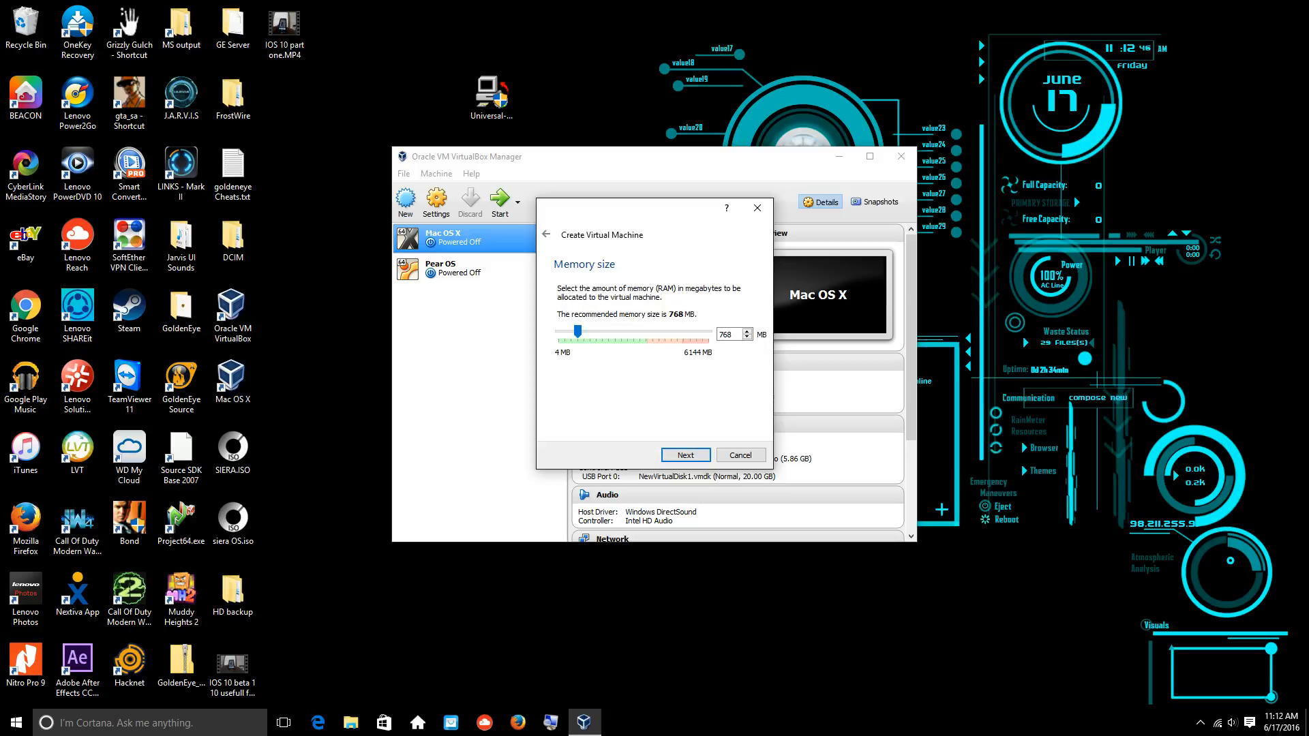
{"action": "key", "text": "Page_Up"}
{"action": "key", "text": "Return"}
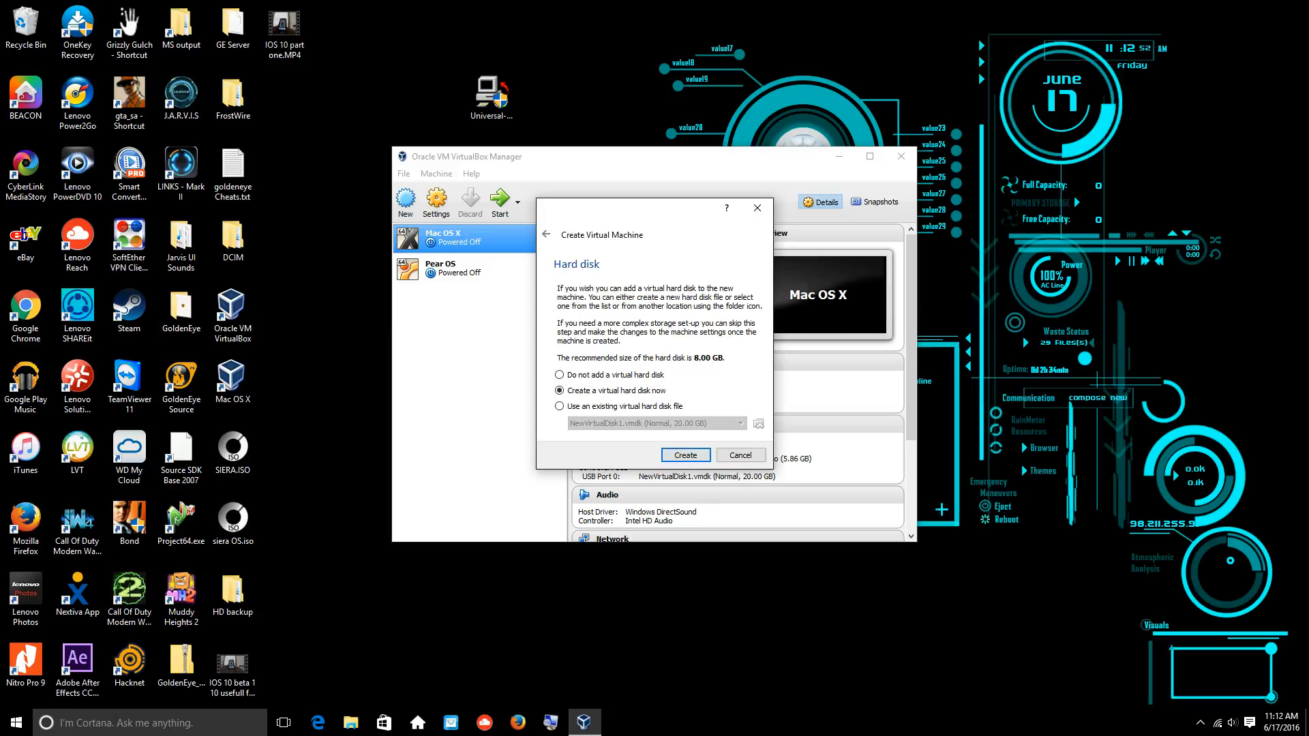
Step: Create a dynamically allocated VDI virtual hard disk of 32.00 GB for the BlackBuntu machine
{"action": "key", "text": "Return"}
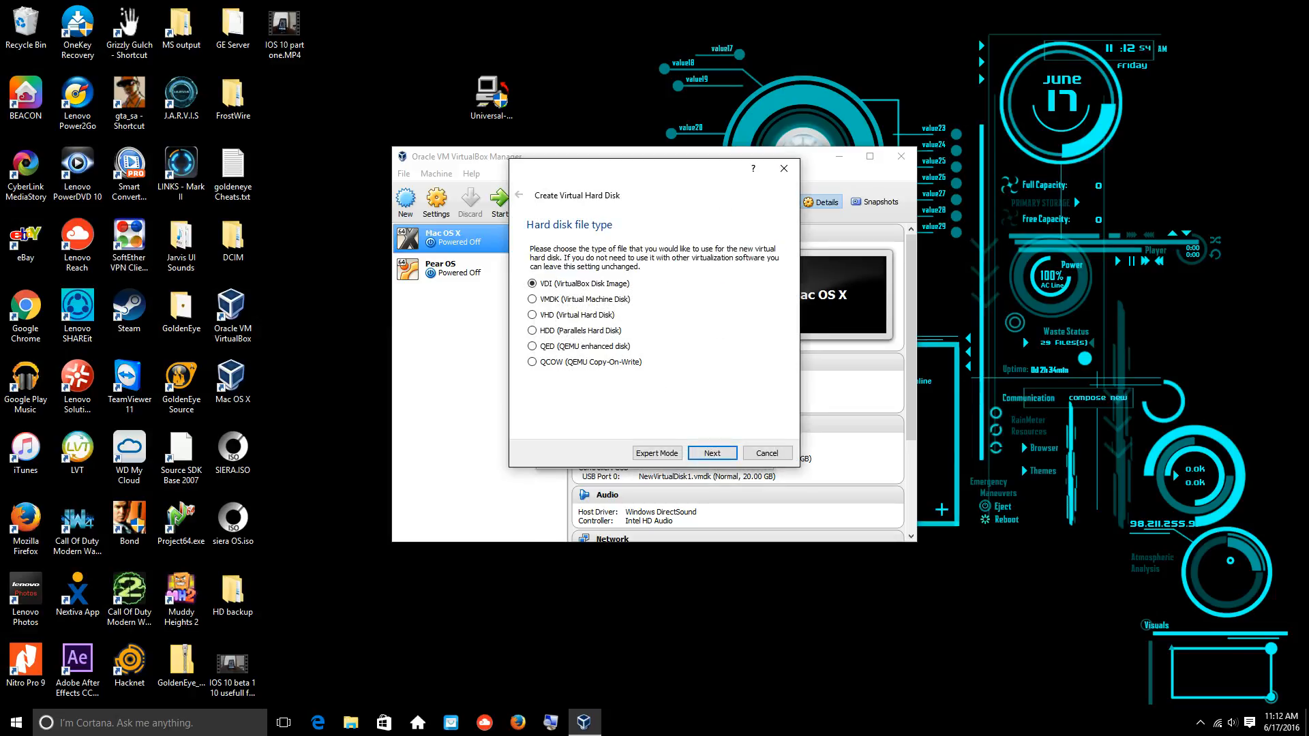
{"action": "key", "text": "Return"}
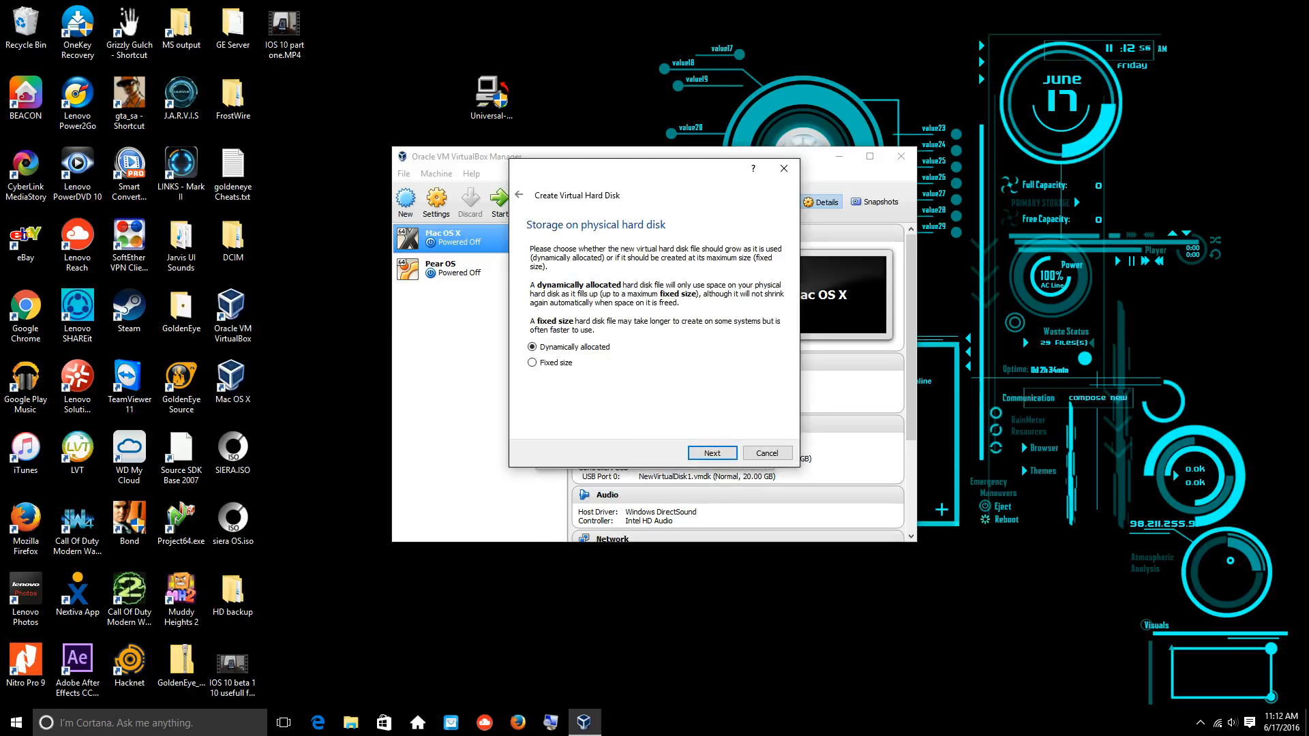
{"action": "key", "text": "Return"}
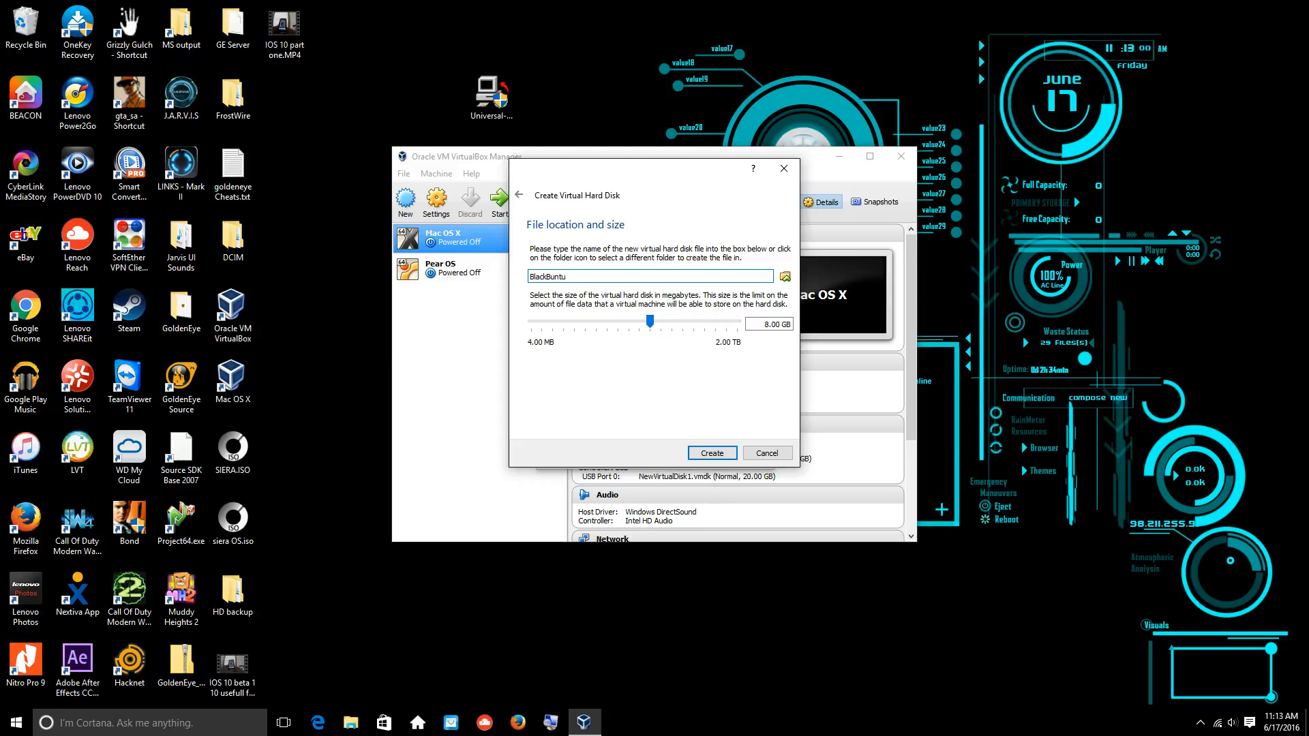
{"action": "left_click", "coordinate": [682, 322]}
{"action": "key", "text": "Right"}
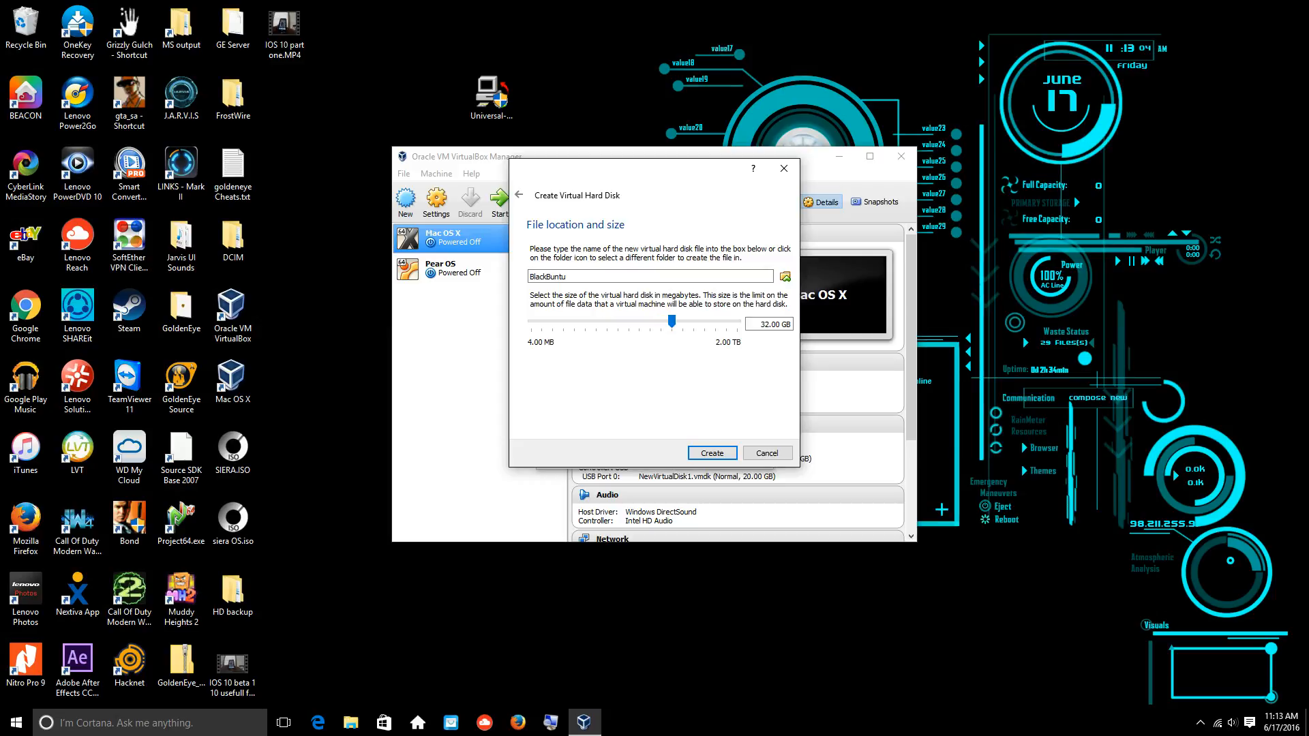
{"action": "key", "text": "Return"}
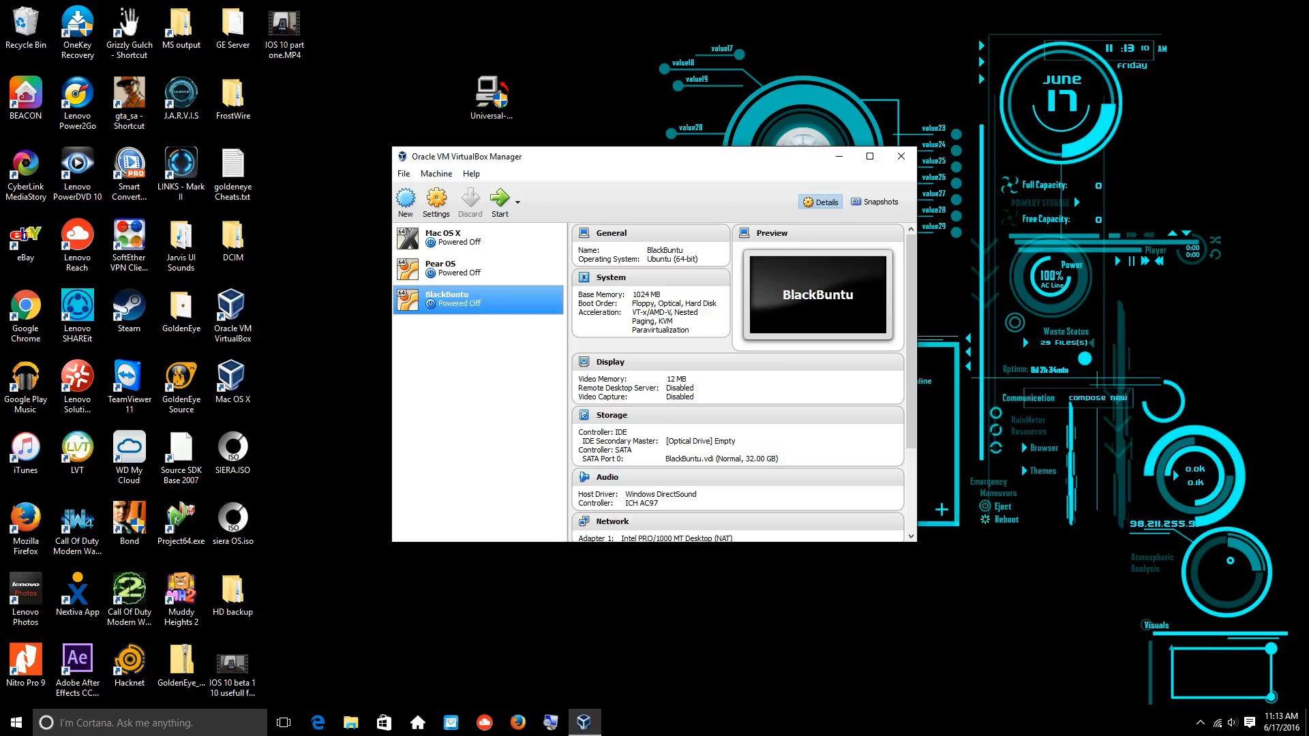
Step: Start the BlackBuntu machine with bb03-amd64-final.iso from the Downloads folder as its start-up disk
{"action": "key", "text": "Return"}
{"action": "mouse_move", "coordinate": [585, 723]}
{"action": "left_click", "coordinate": [643, 667]}
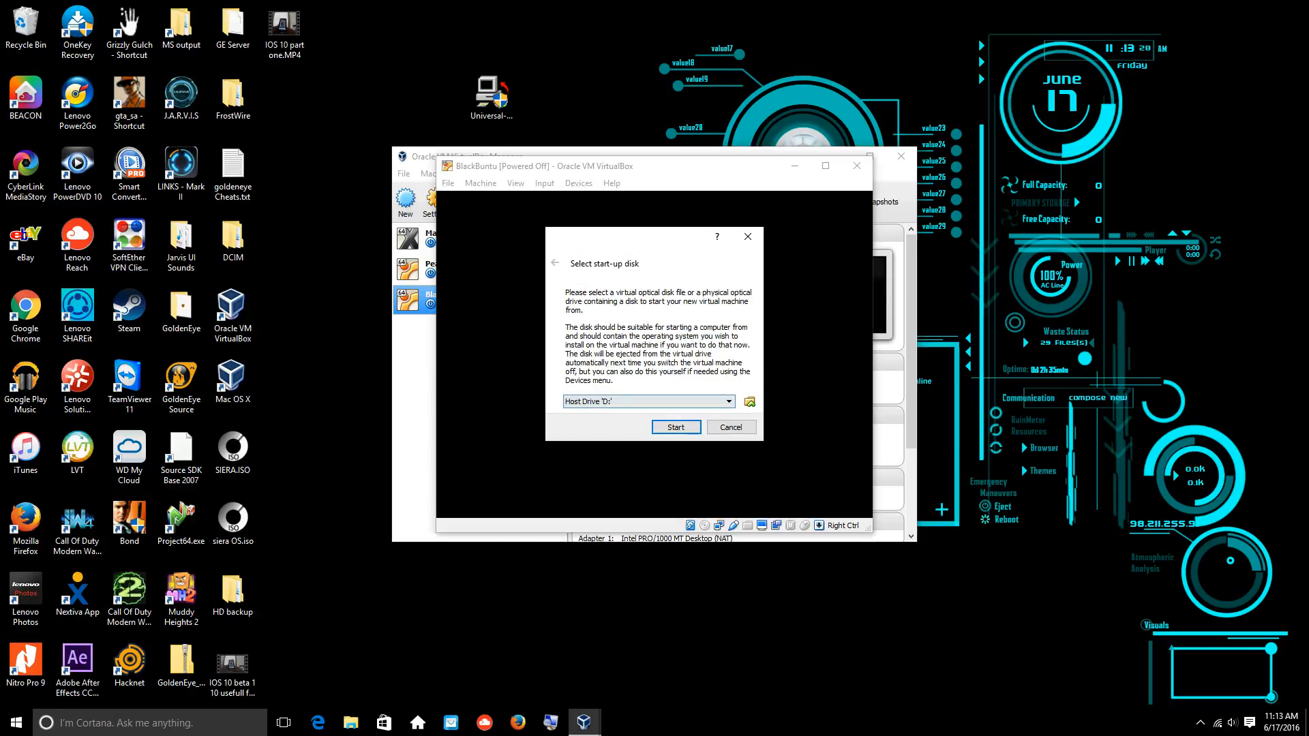
{"action": "left_click", "coordinate": [749, 402]}
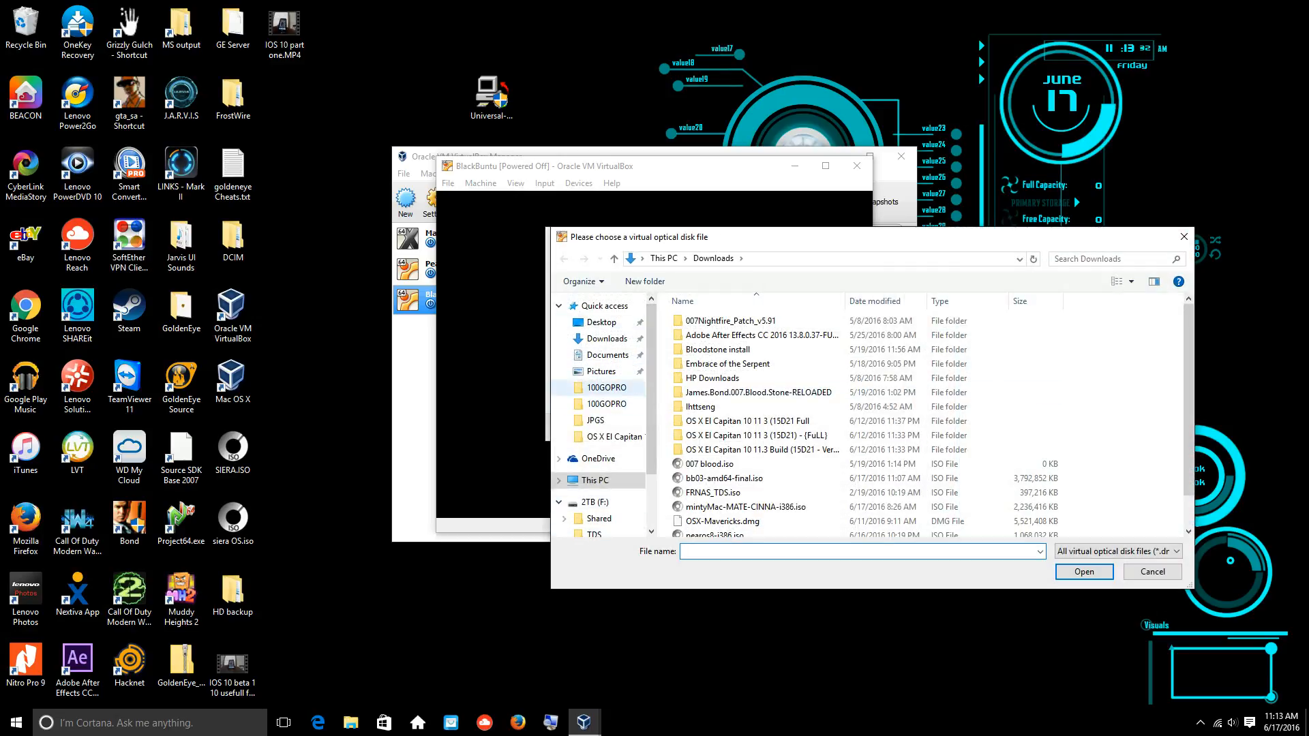
{"action": "left_click", "coordinate": [607, 339]}
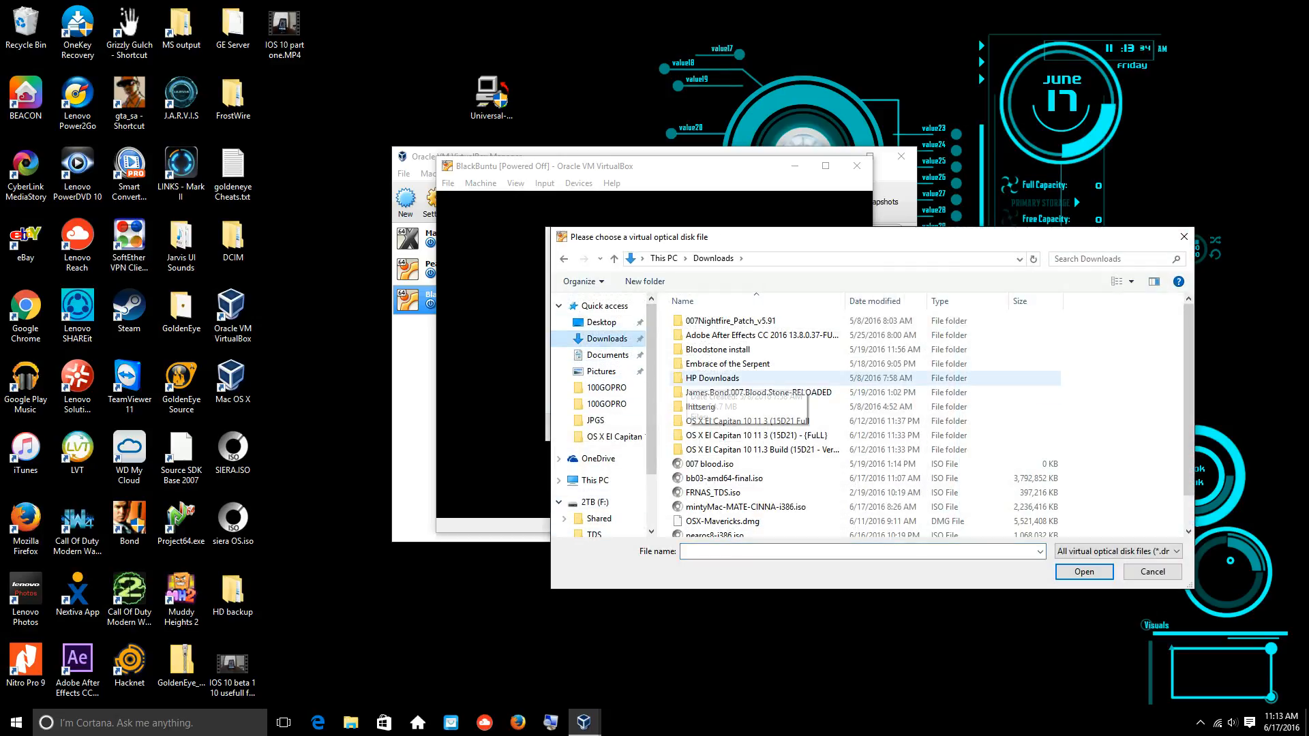
{"action": "left_click", "coordinate": [690, 379]}
{"action": "left_click", "coordinate": [724, 479]}
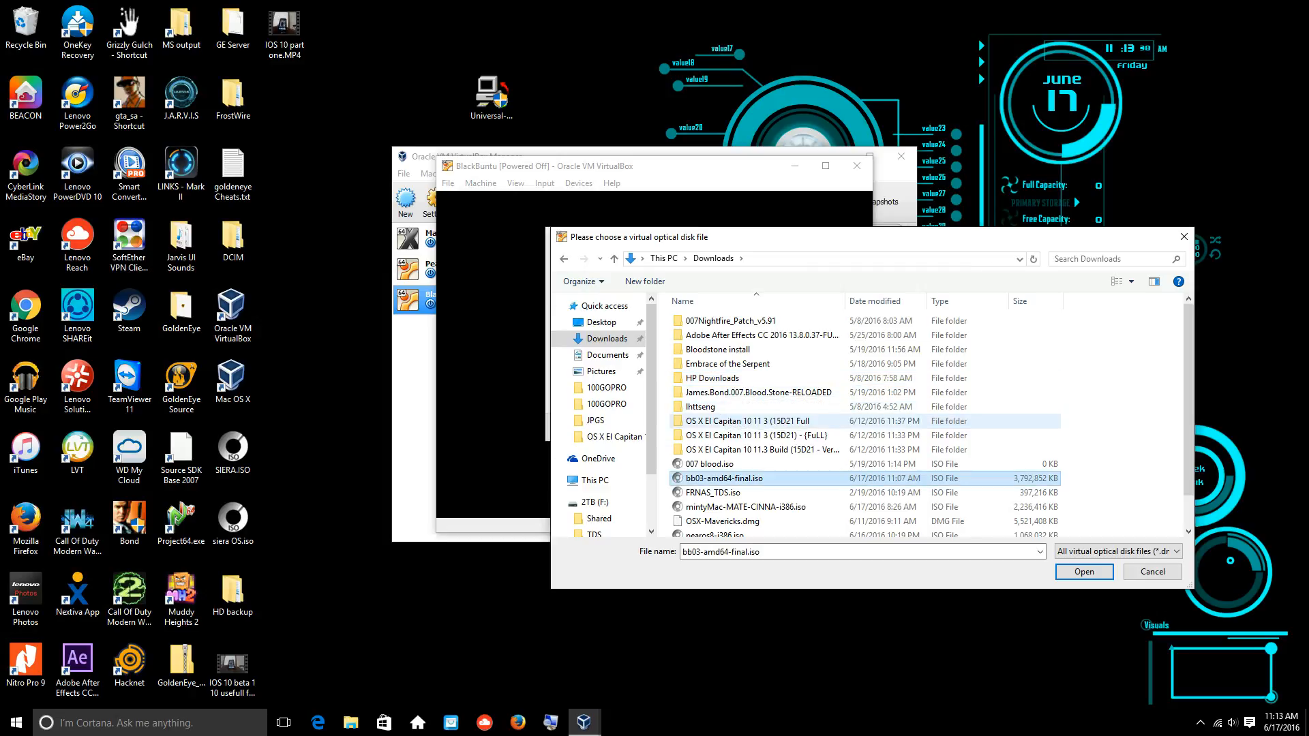
{"action": "key", "text": "Return"}
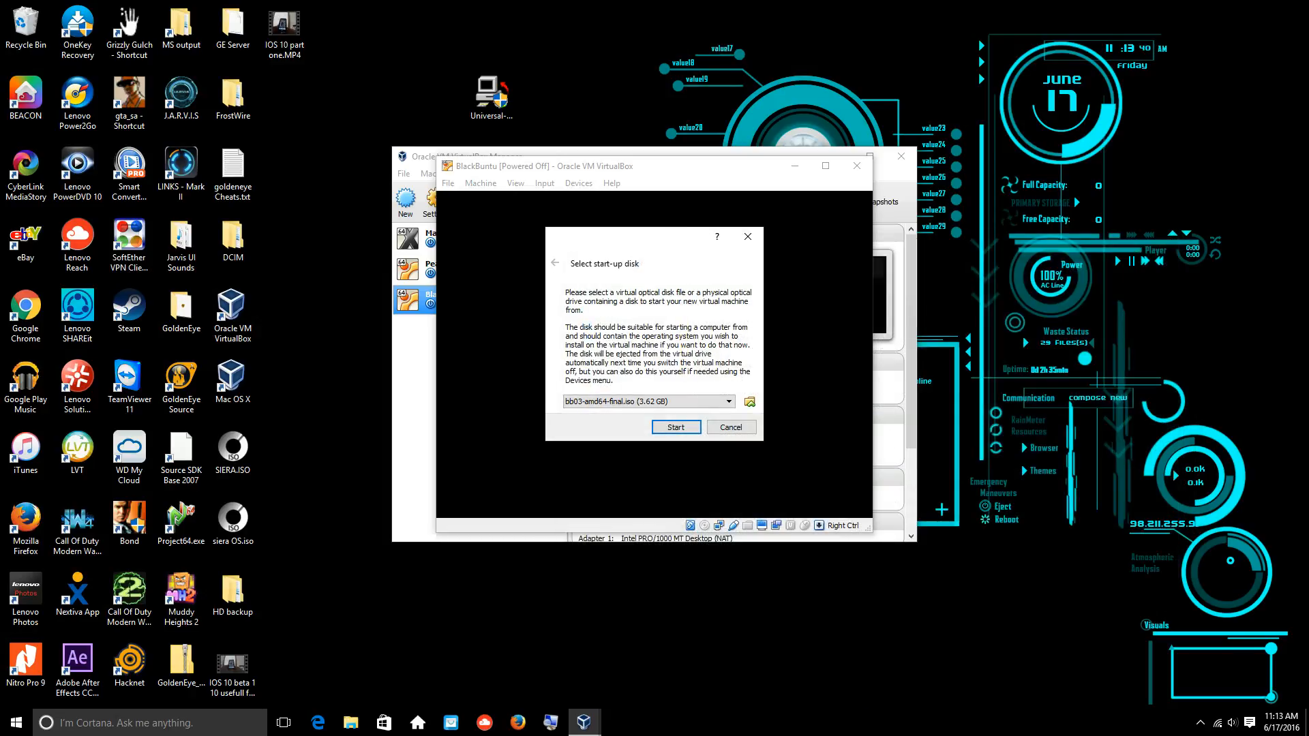
{"action": "key", "text": "Return"}
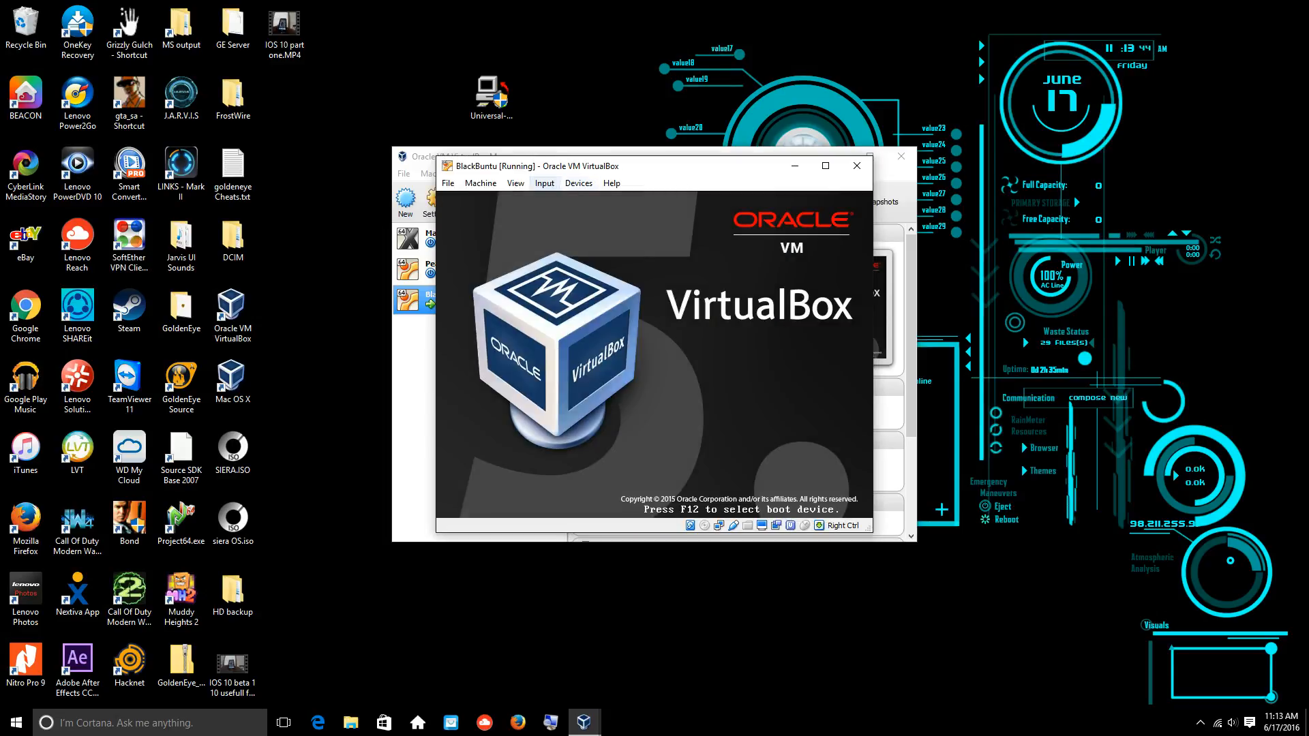
Step: Switch the machine's display to scaled mode and boot the live system with "live" appended to its boot options
{"action": "left_click", "coordinate": [516, 183]}
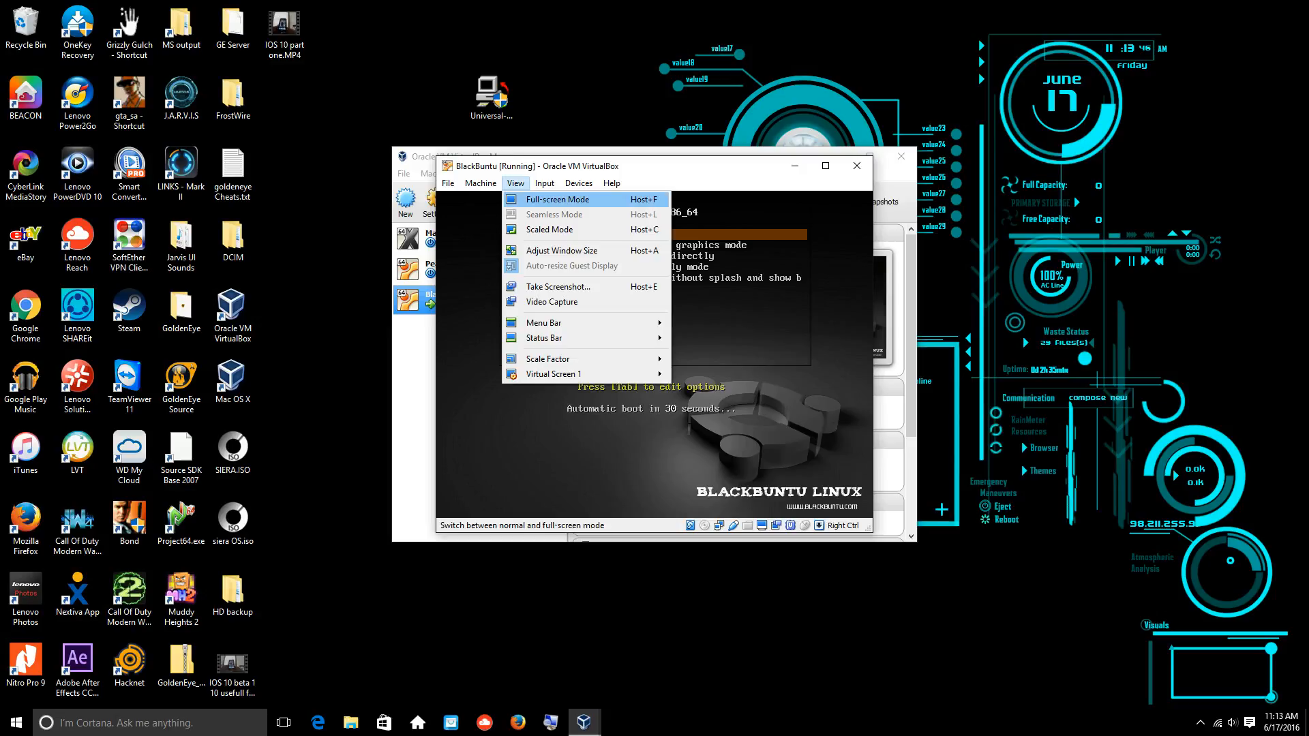
{"action": "left_click", "coordinate": [550, 229]}
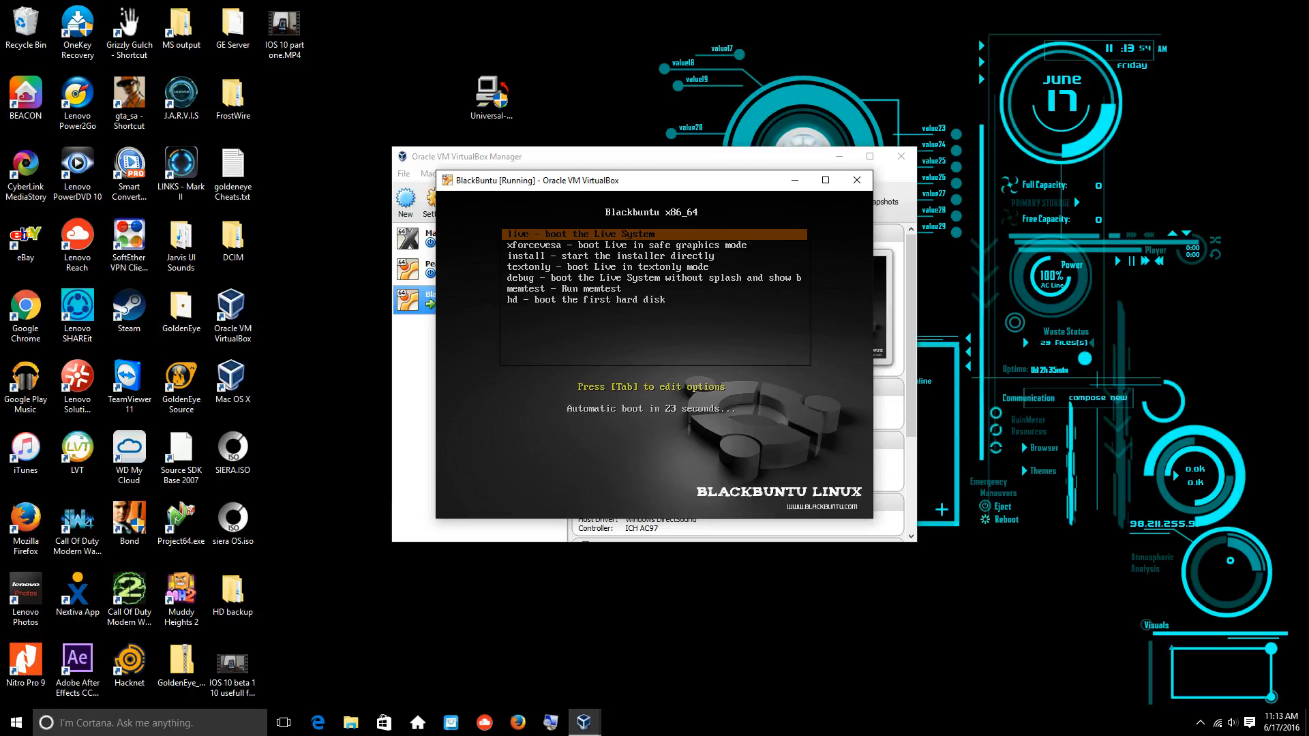
{"action": "key", "text": "Tab"}
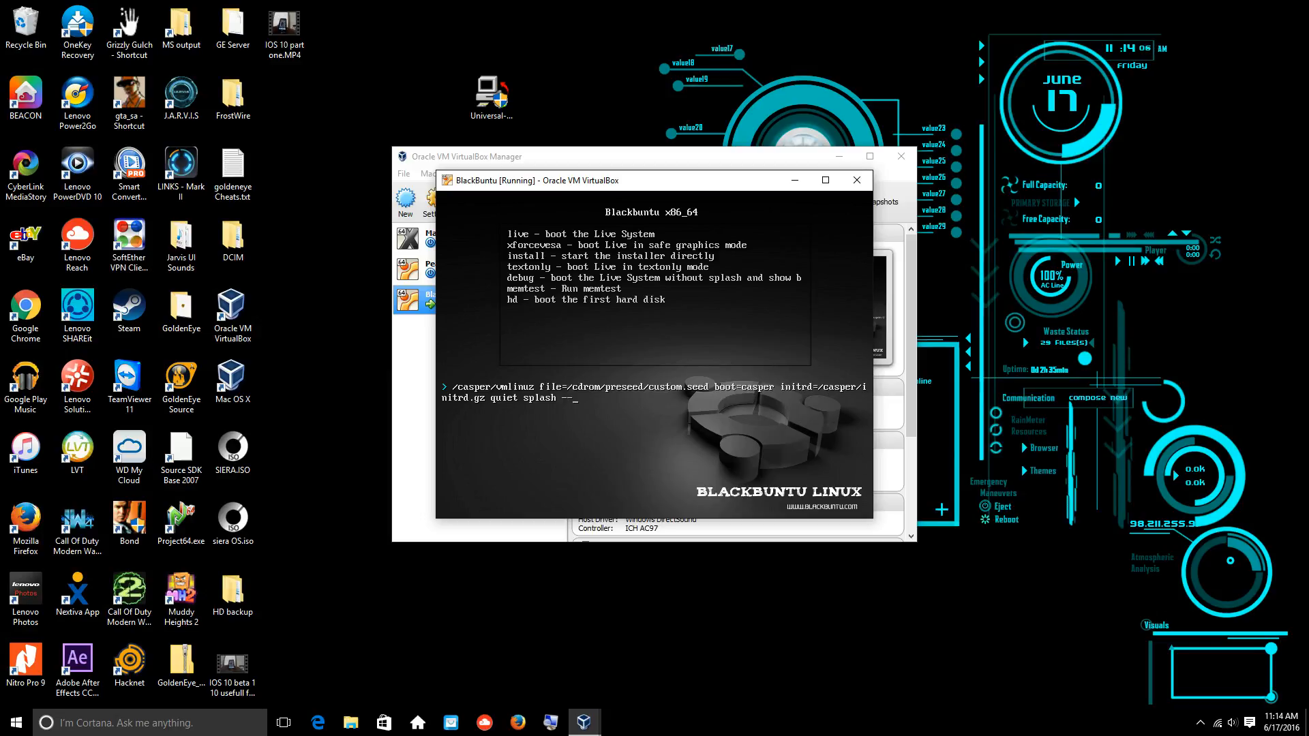
{"action": "type", "text": "live"}
{"action": "key", "text": "Return"}
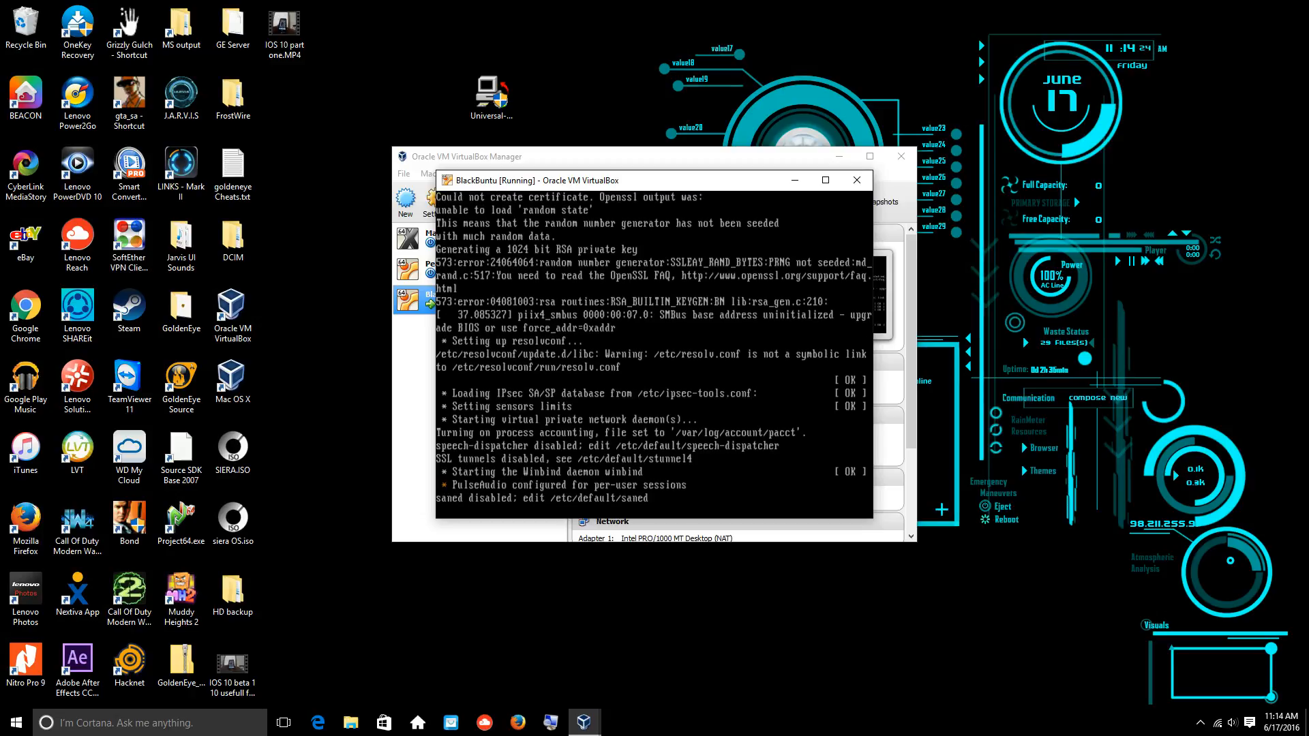
Step: Maximize the virtual machine window and examine the application categories on the Blackbuntu live desktop
{"action": "left_click", "coordinate": [825, 180]}
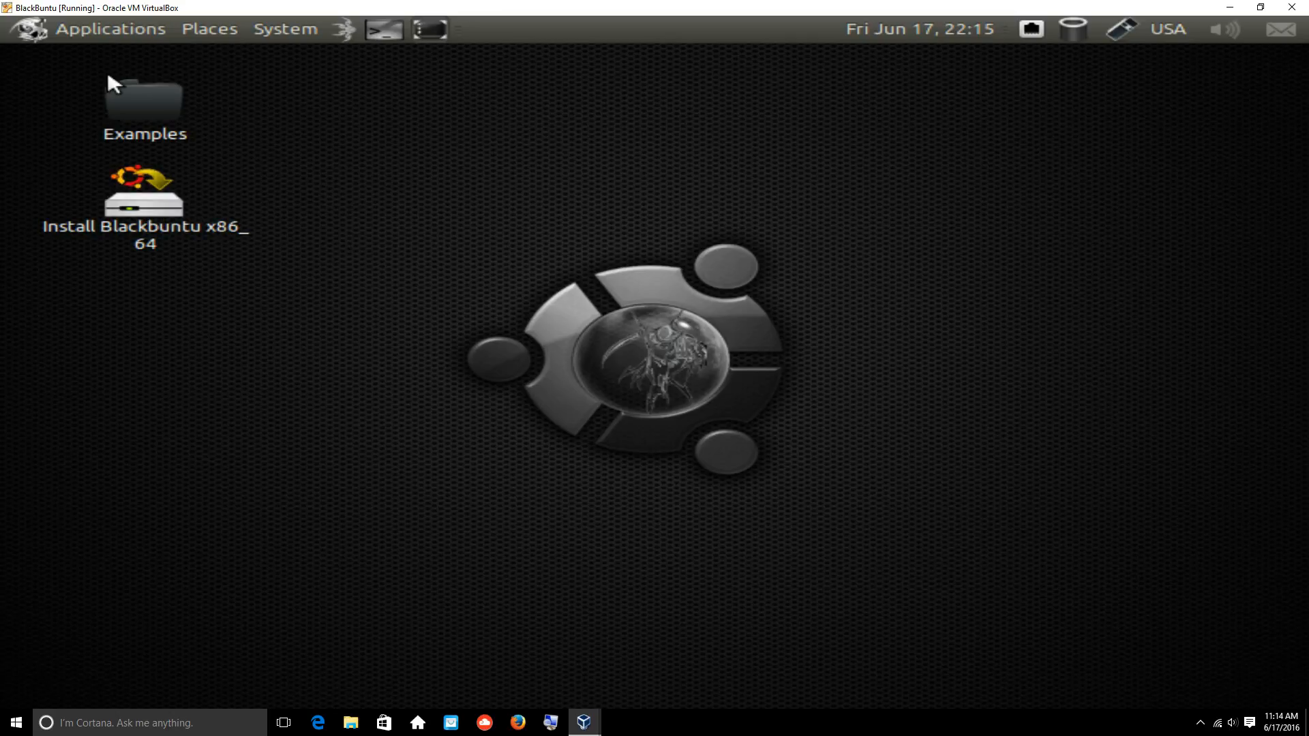
{"action": "left_click", "coordinate": [93, 25]}
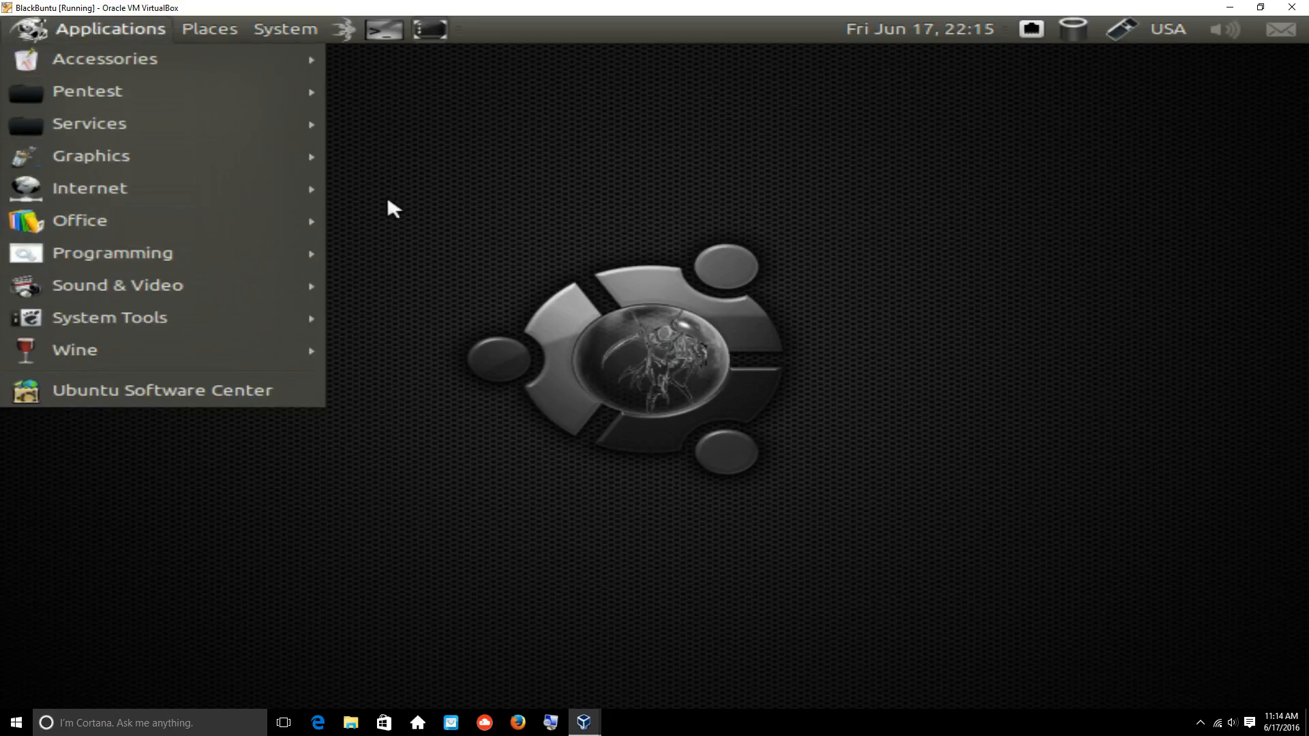
{"action": "left_click", "coordinate": [440, 200]}
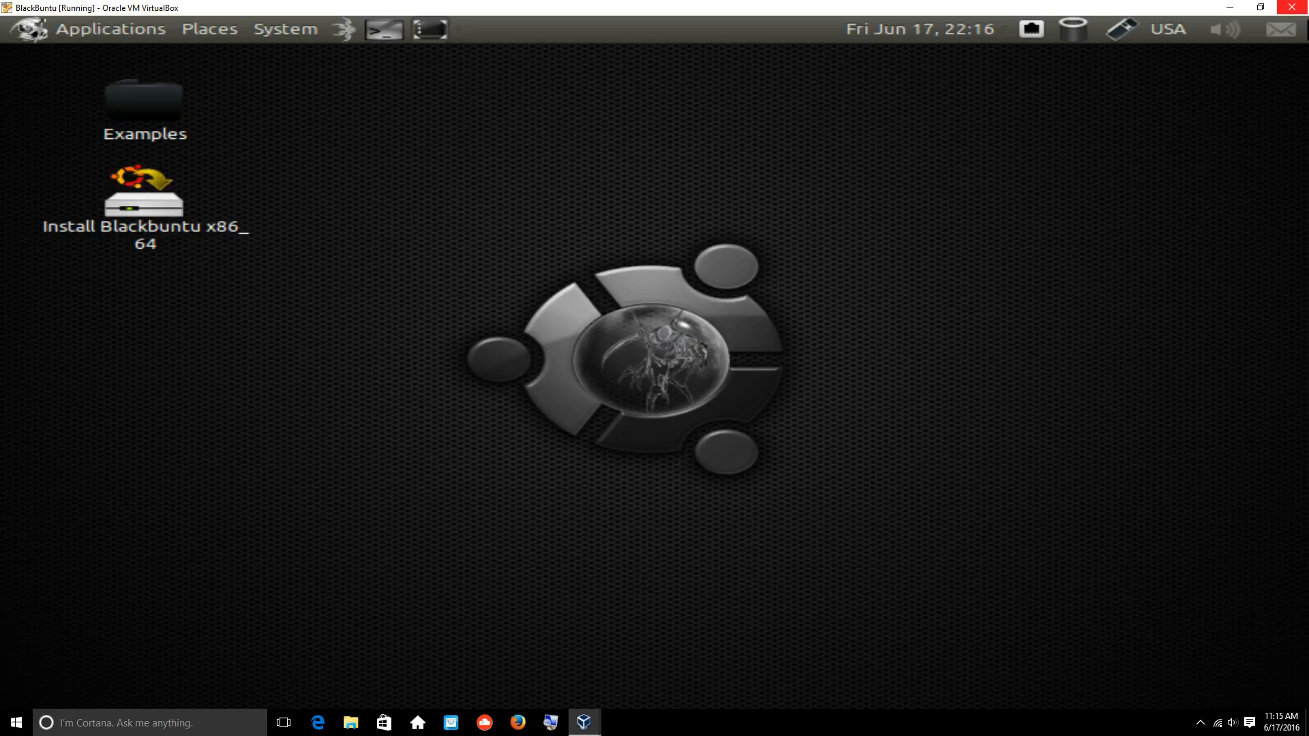
Step: Close the running BlackBuntu virtual machine by powering it off
{"action": "left_click", "coordinate": [1292, 7]}
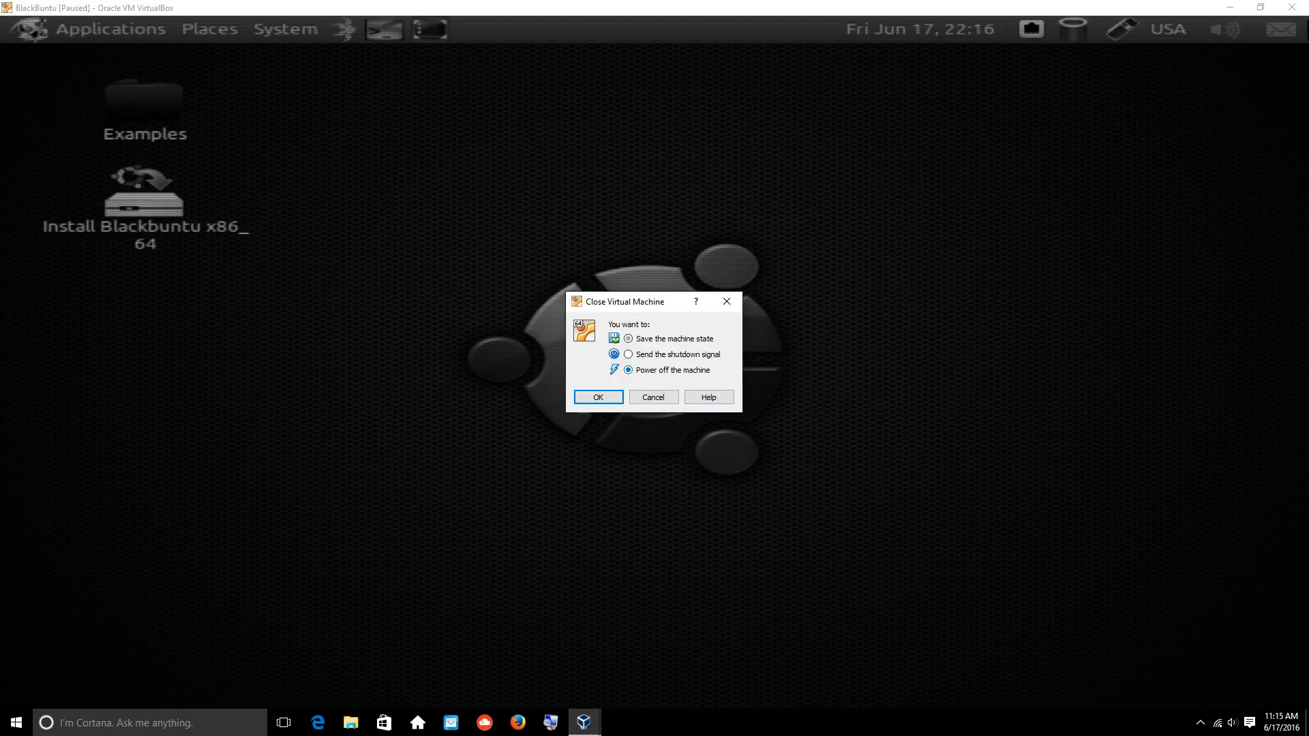
{"action": "left_click", "coordinate": [598, 397]}
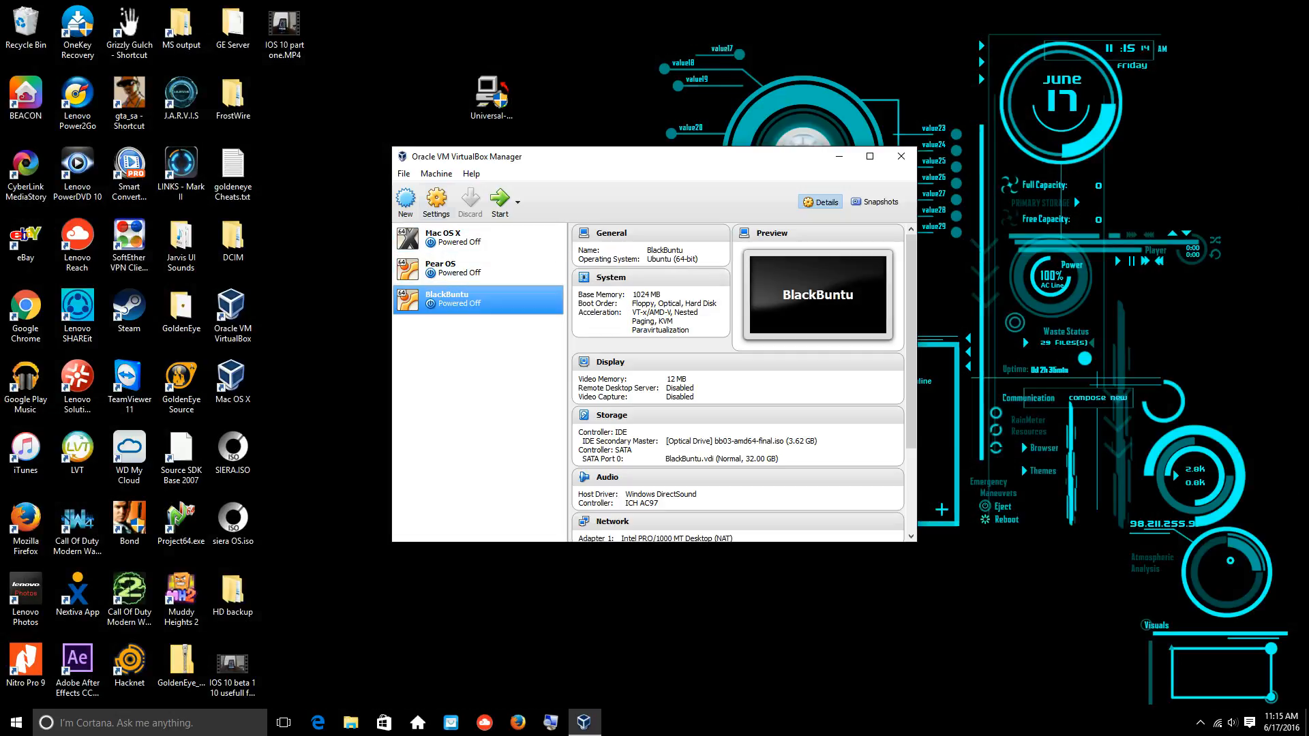
Step: Review the BlackBuntu machine's storage and USB settings, and save its video memory at 128 MB
{"action": "left_click", "coordinate": [437, 202]}
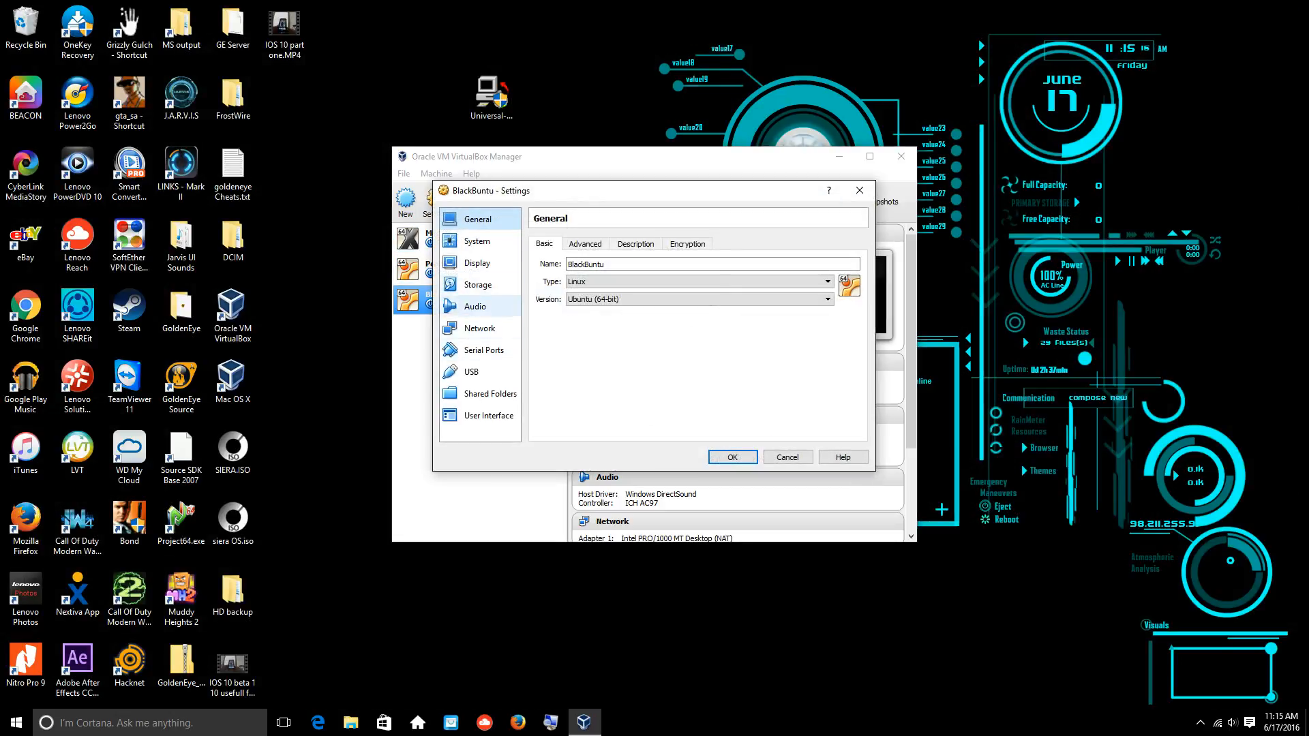
{"action": "left_click", "coordinate": [477, 285]}
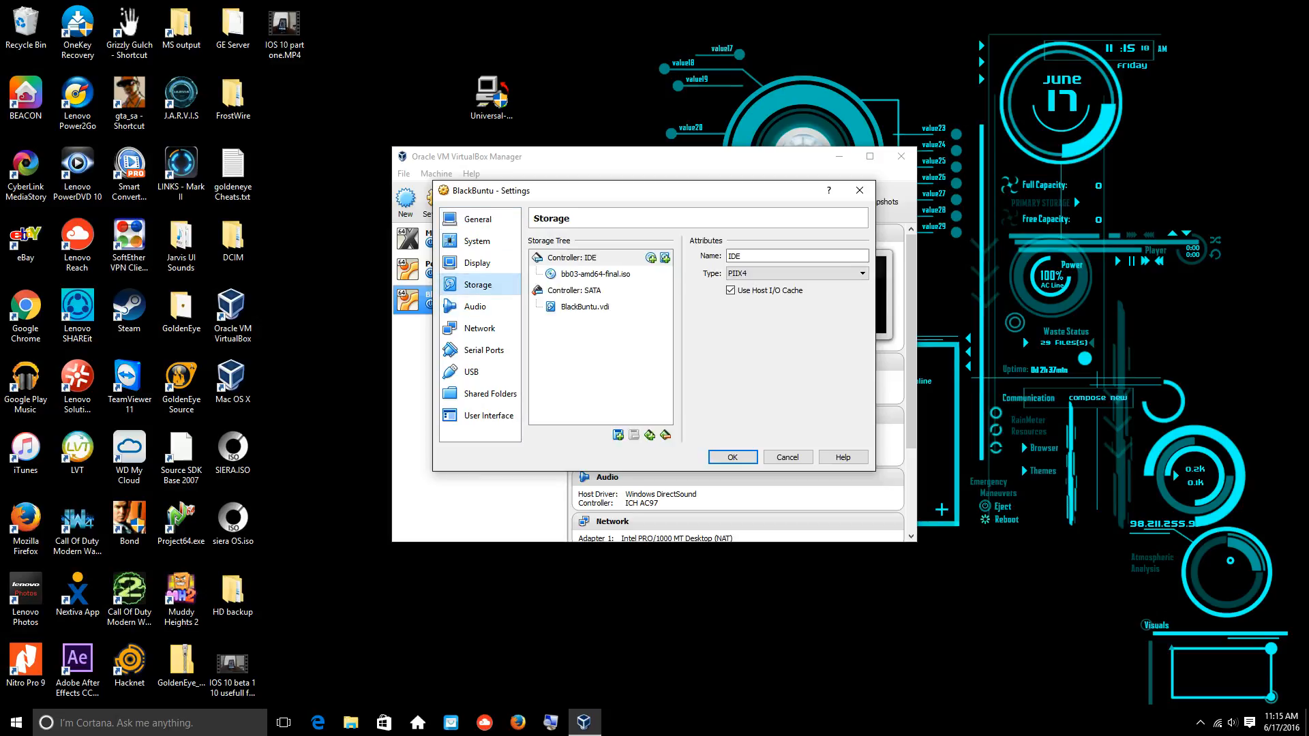
{"action": "left_click", "coordinate": [595, 274]}
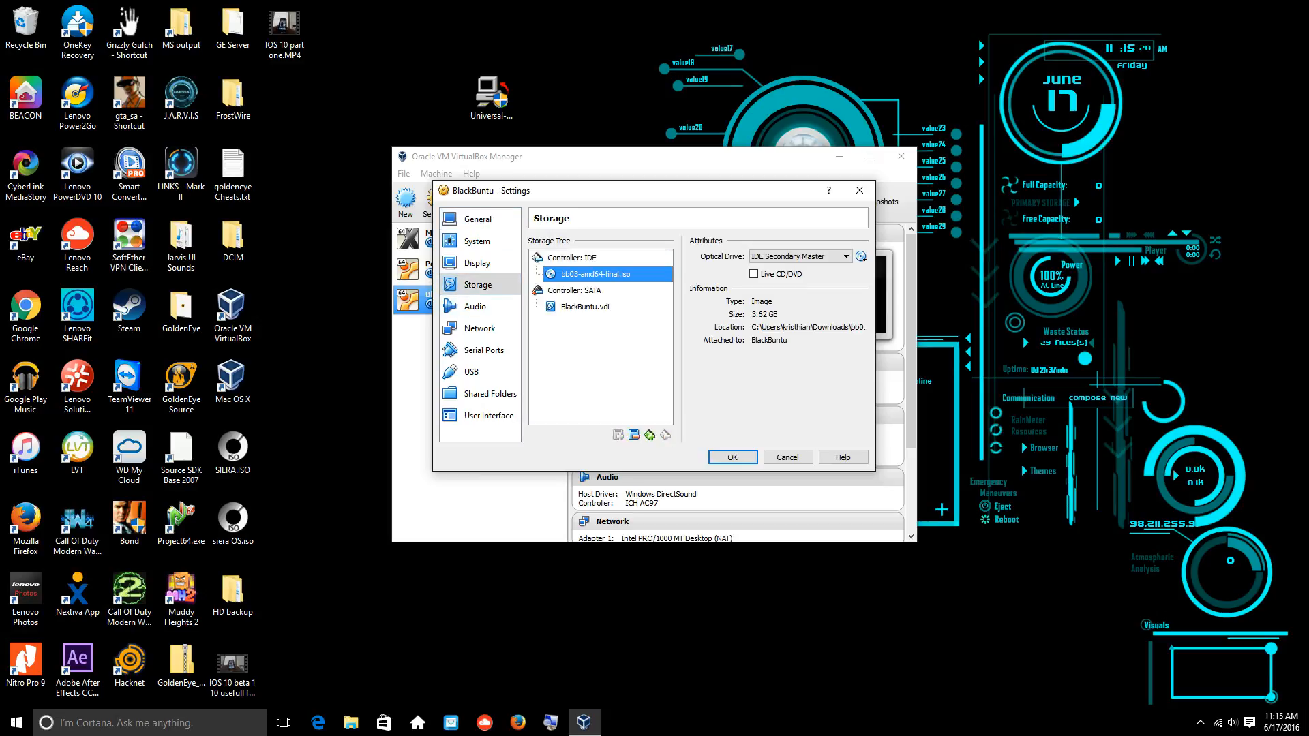
{"action": "left_click", "coordinate": [477, 263]}
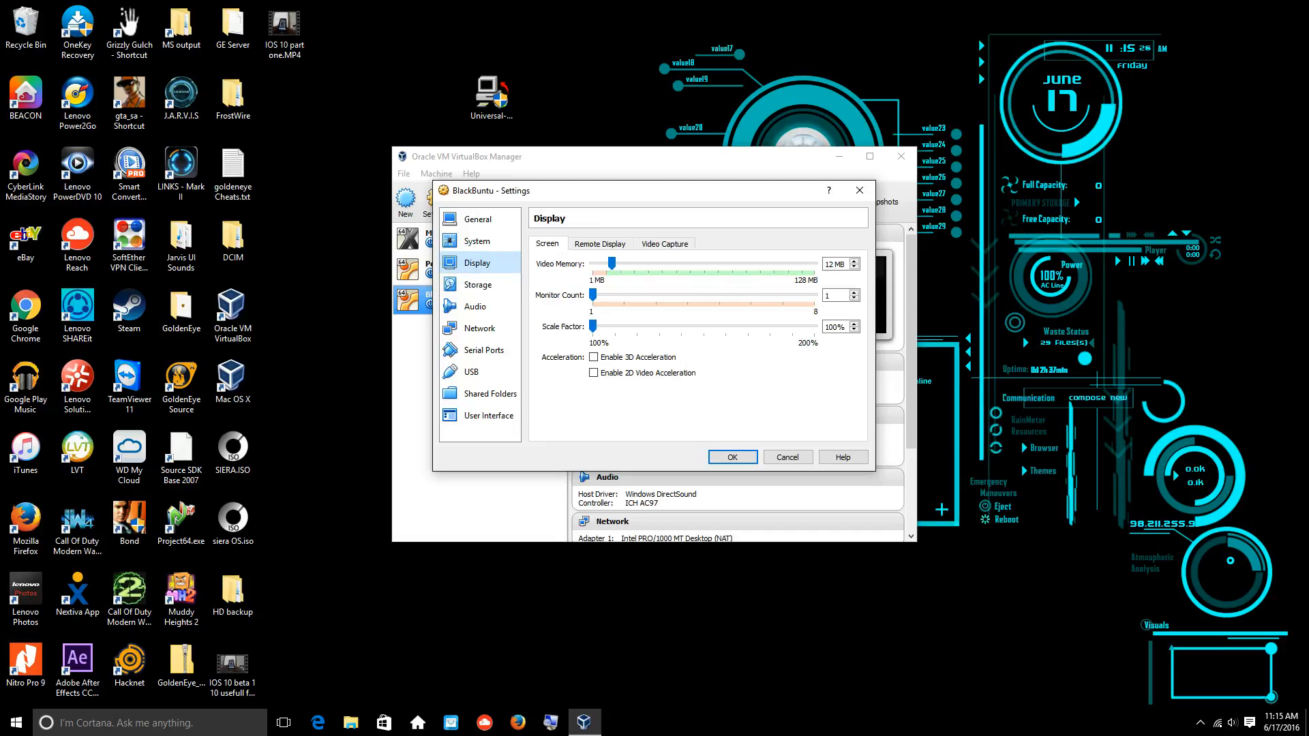
{"action": "left_click_drag", "start_coordinate": [612, 264], "coordinate": [814, 264]}
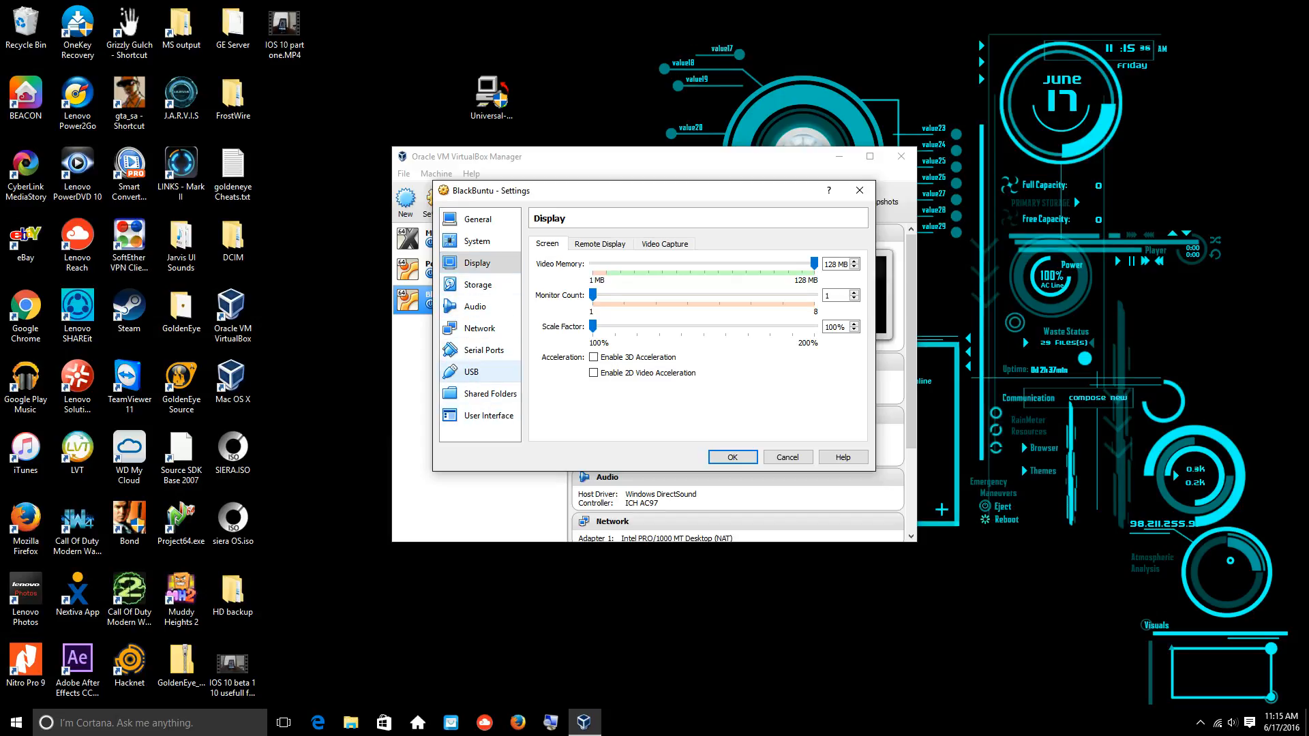
{"action": "left_click", "coordinate": [477, 371]}
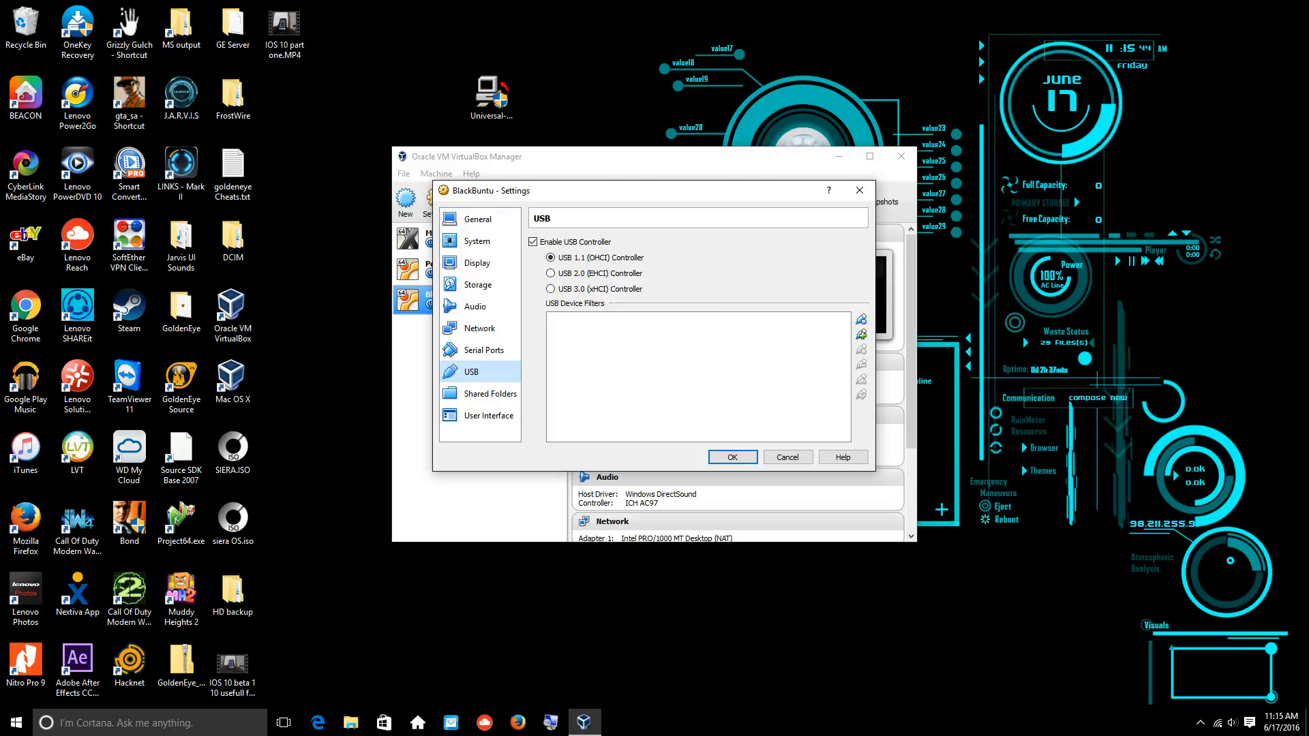
{"action": "left_click", "coordinate": [477, 219]}
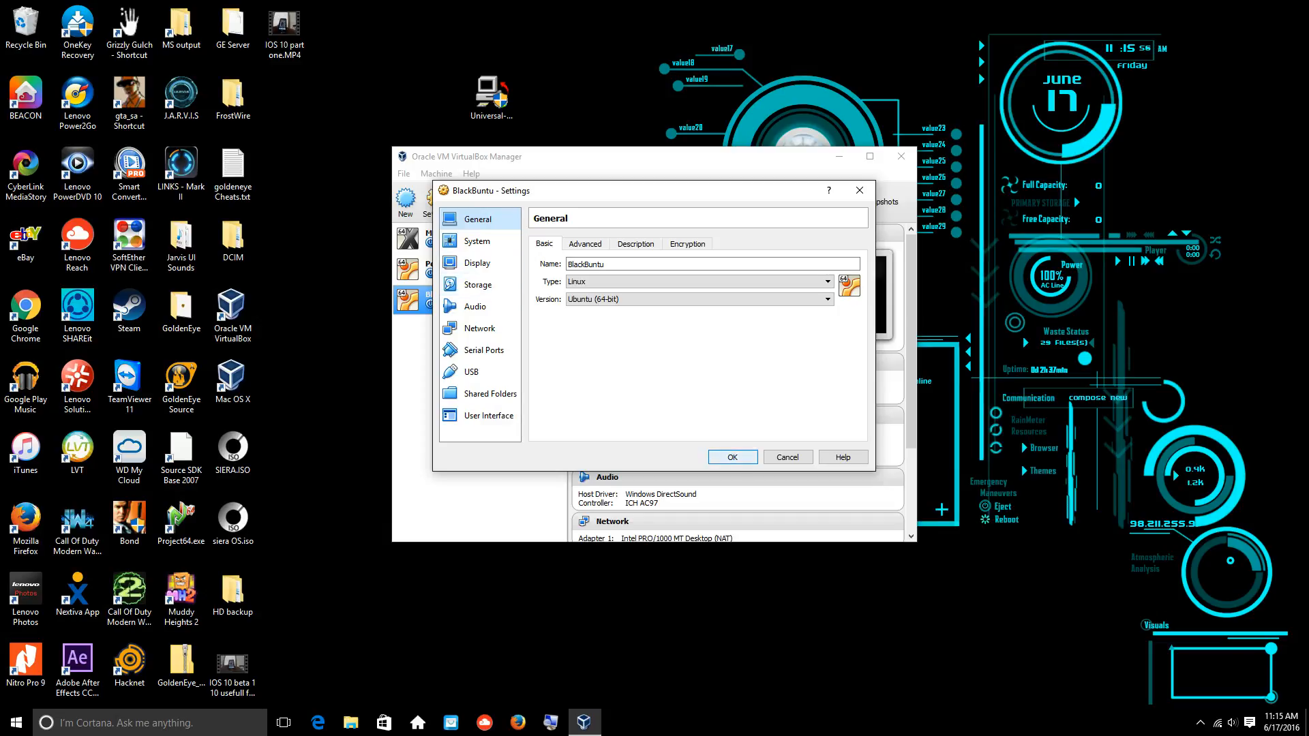
{"action": "key", "text": "Return"}
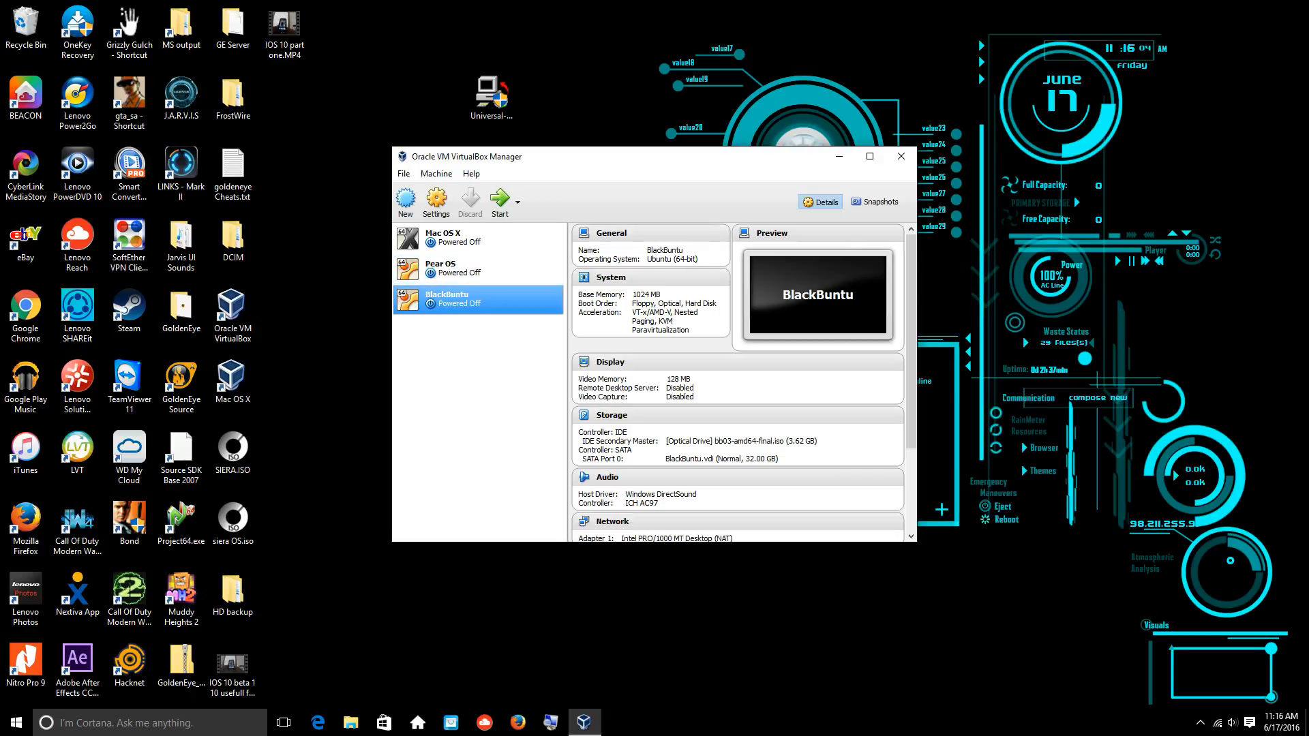
Step: Switch to Universal USB Installer, accept its license to examine the selectable Linux distributions, and close it without creating a drive
{"action": "left_click", "coordinate": [493, 96]}
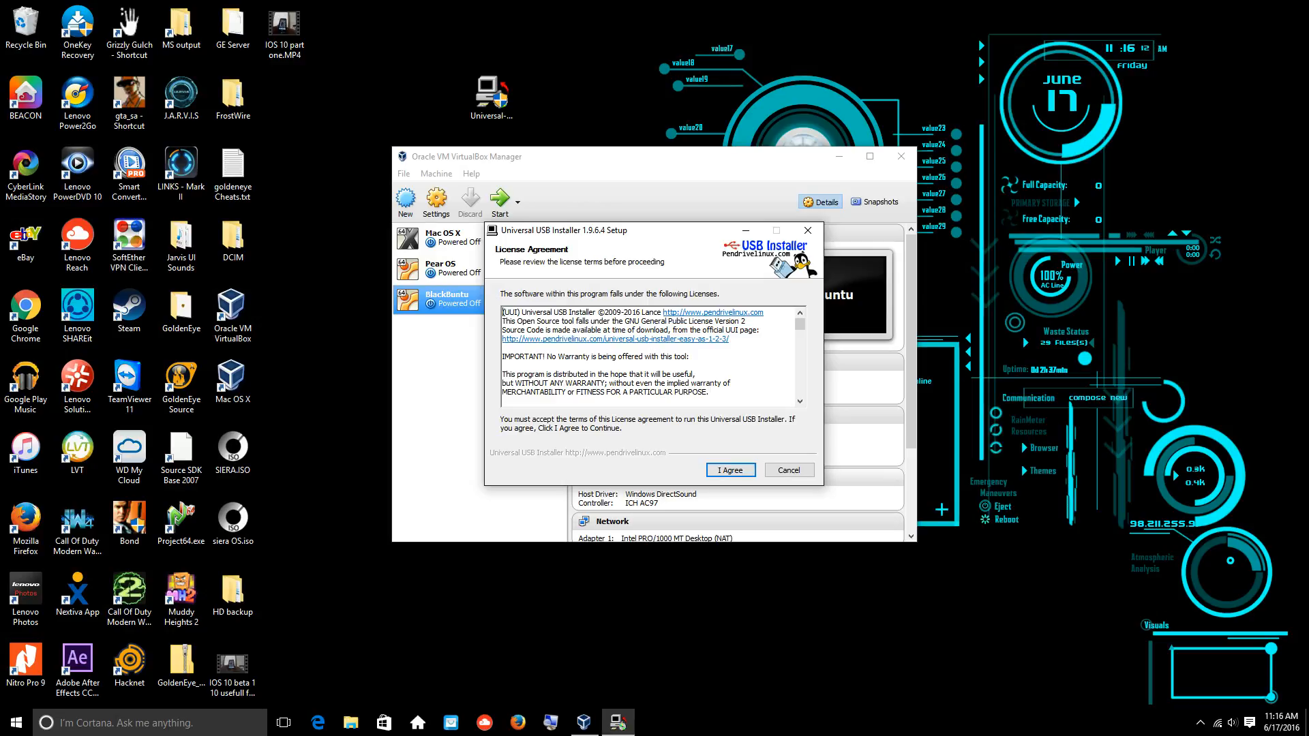
{"action": "key", "text": "Return"}
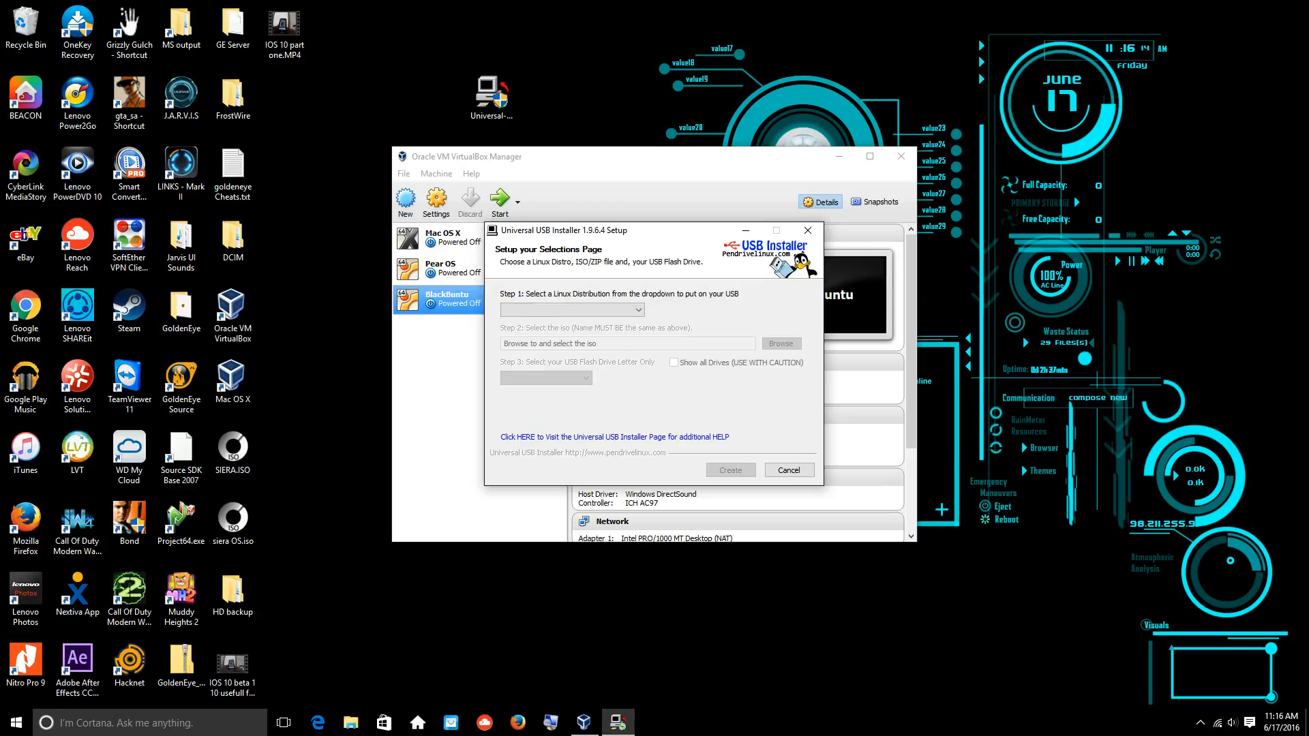
{"action": "left_click", "coordinate": [572, 311]}
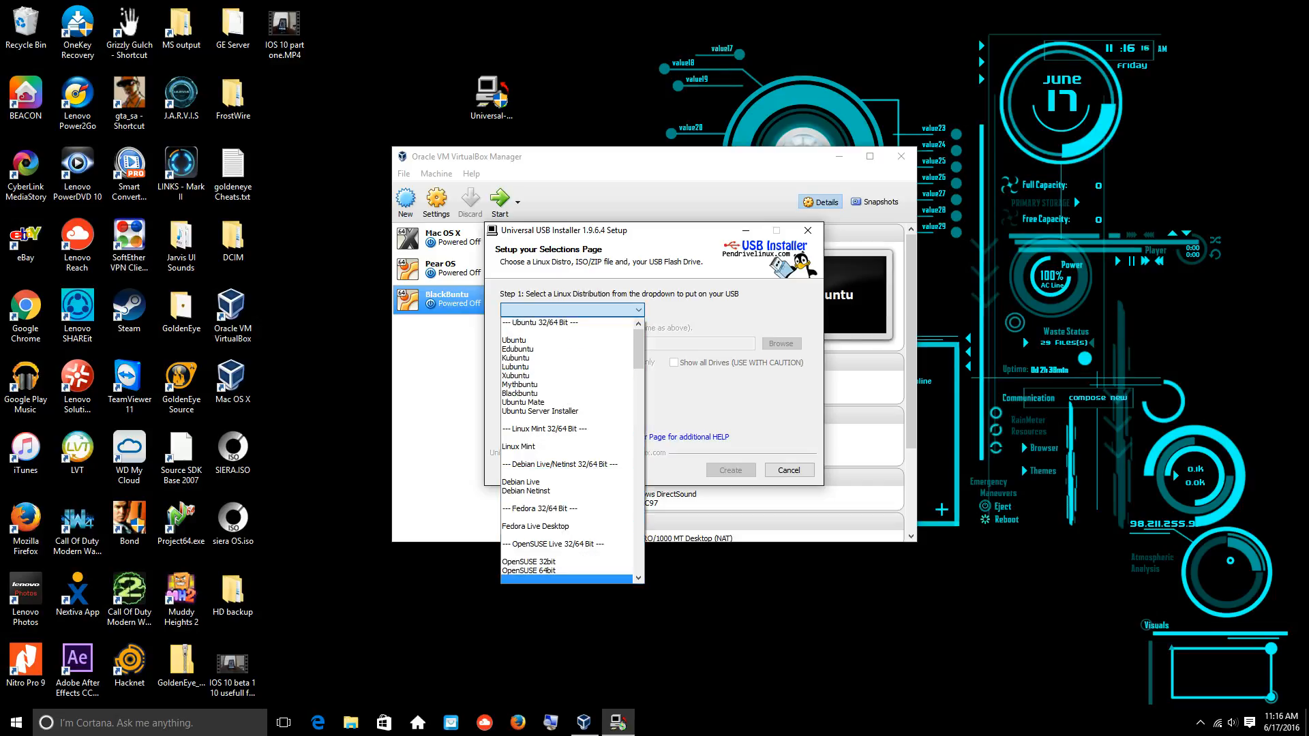
{"action": "left_click", "coordinate": [572, 310]}
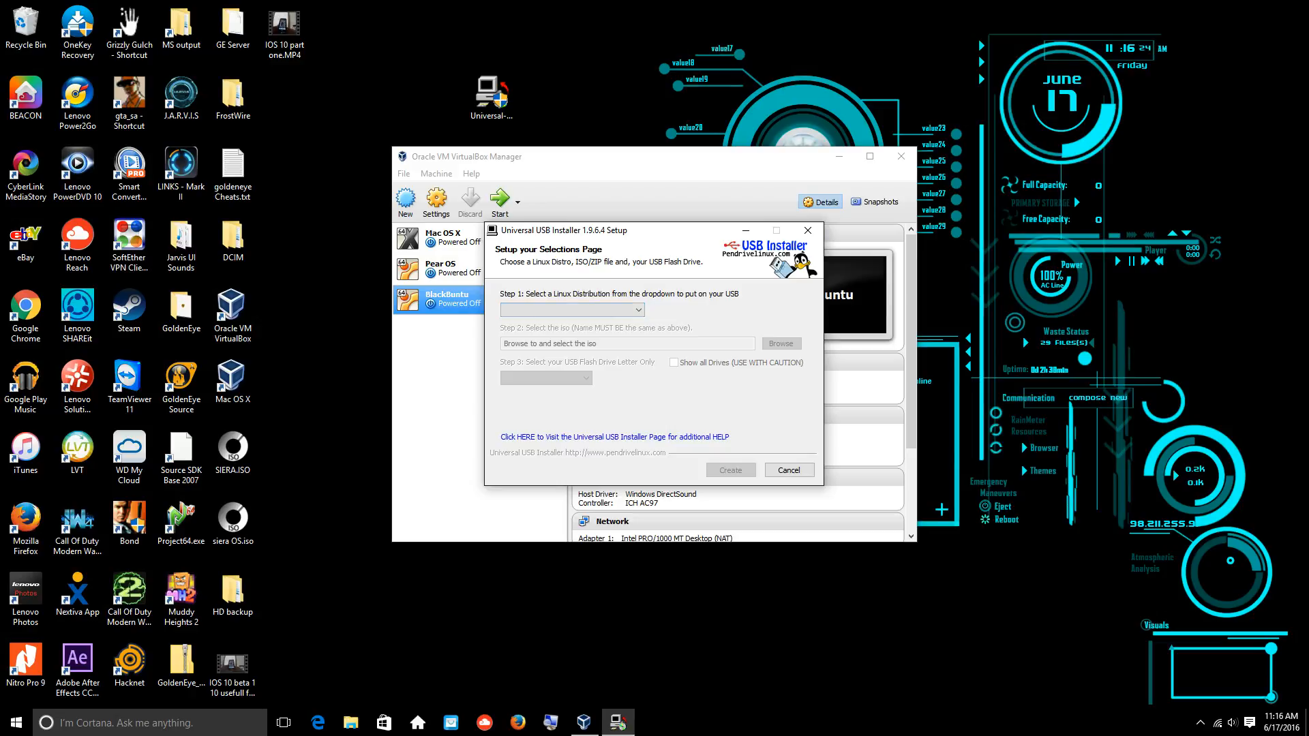
{"action": "left_click", "coordinate": [808, 230]}
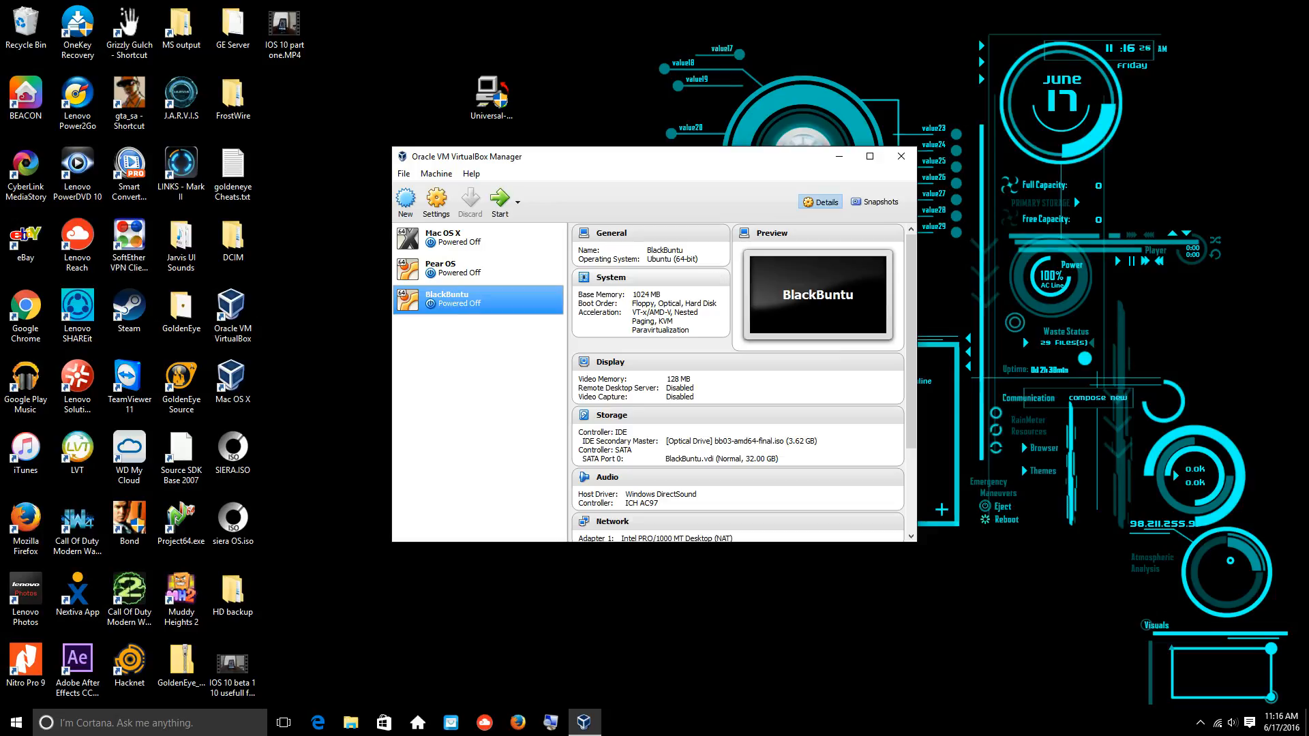